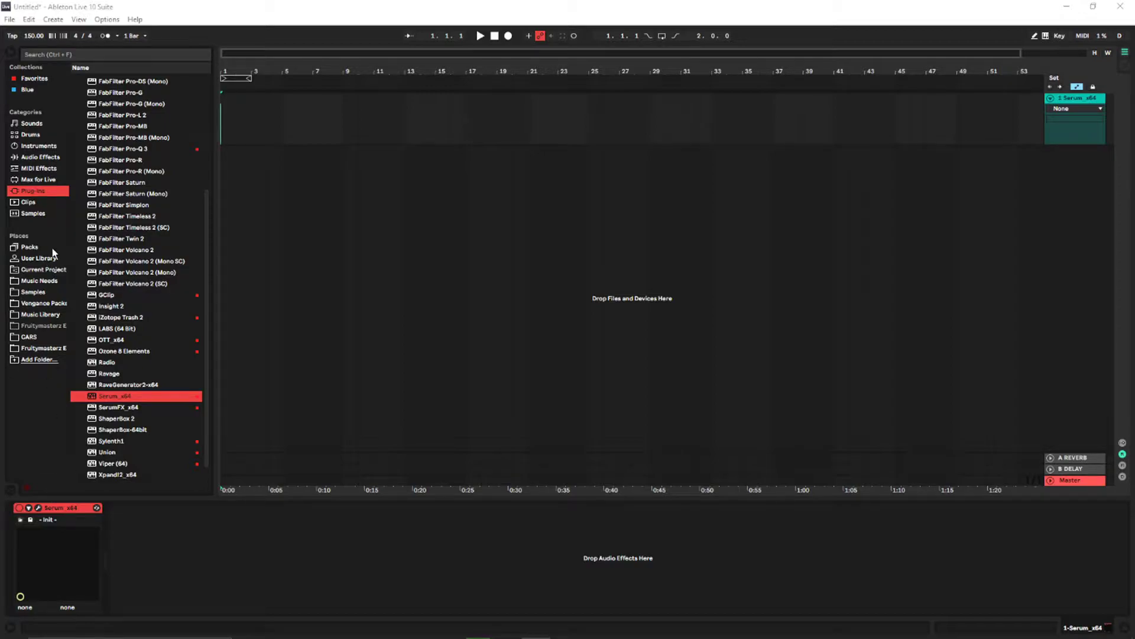
Open the Serum synth and load the Analog wavetable Basic Shapes into oscillator A at its saw position.
{"action": "left_click", "coordinate": [37, 508]}
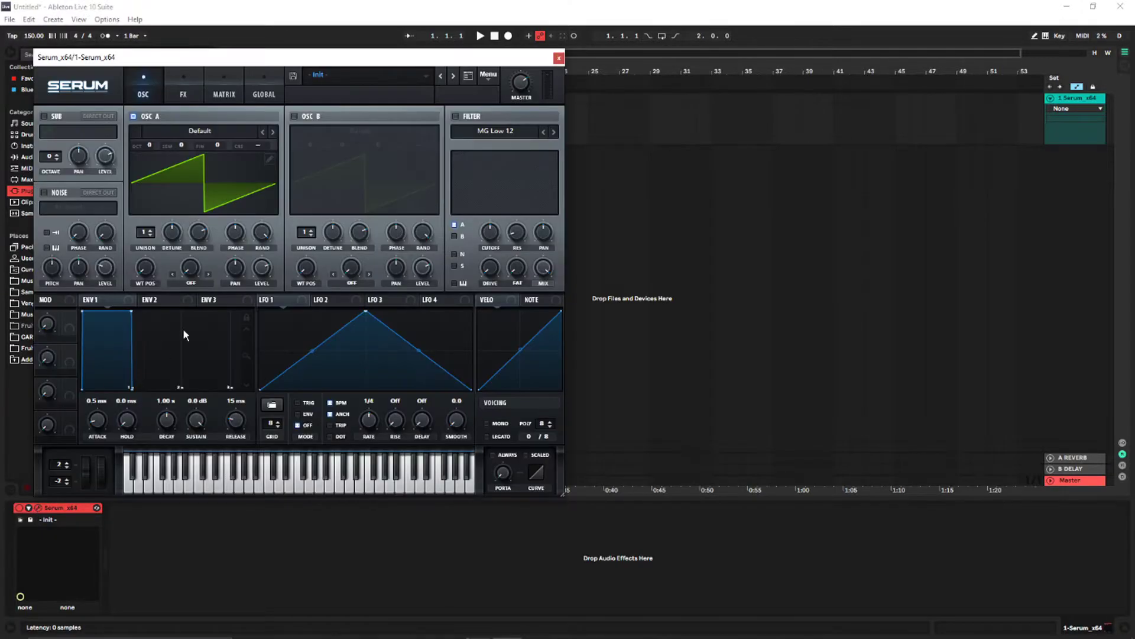
{"action": "left_click_drag", "start_coordinate": [246, 56], "coordinate": [512, 77]}
{"action": "left_click", "coordinate": [442, 151]}
{"action": "mouse_move", "coordinate": [473, 167]}
{"action": "left_click", "coordinate": [630, 222]}
{"action": "left_click_drag", "start_coordinate": [412, 289], "coordinate": [430, 268]}
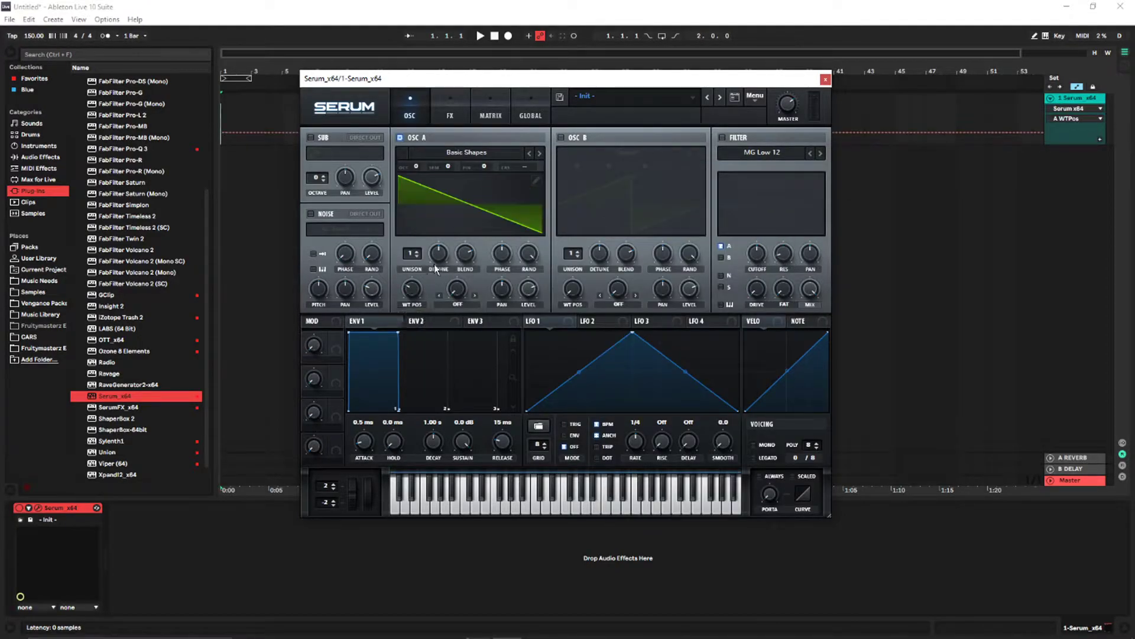
Turn on oscillator B, load the Analog wavetable Basic Shapes and set its wavetable position to 4.
{"action": "left_click", "coordinate": [560, 137]}
{"action": "left_click", "coordinate": [592, 152]}
{"action": "mouse_move", "coordinate": [598, 167]}
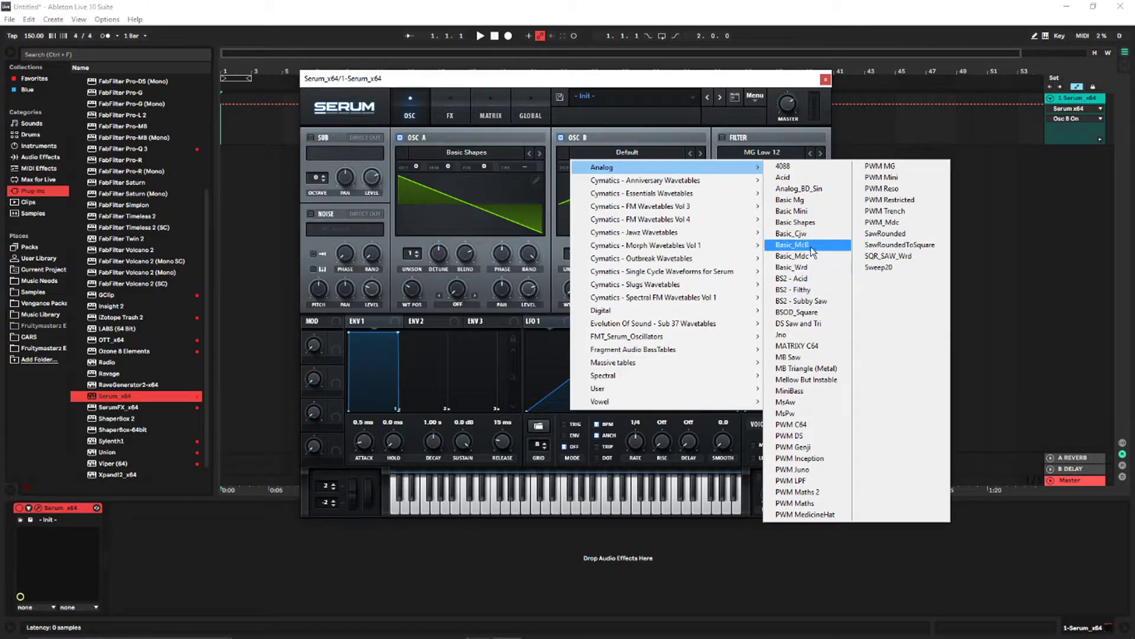
{"action": "left_click", "coordinate": [815, 230]}
{"action": "left_click_drag", "start_coordinate": [572, 289], "coordinate": [582, 233]}
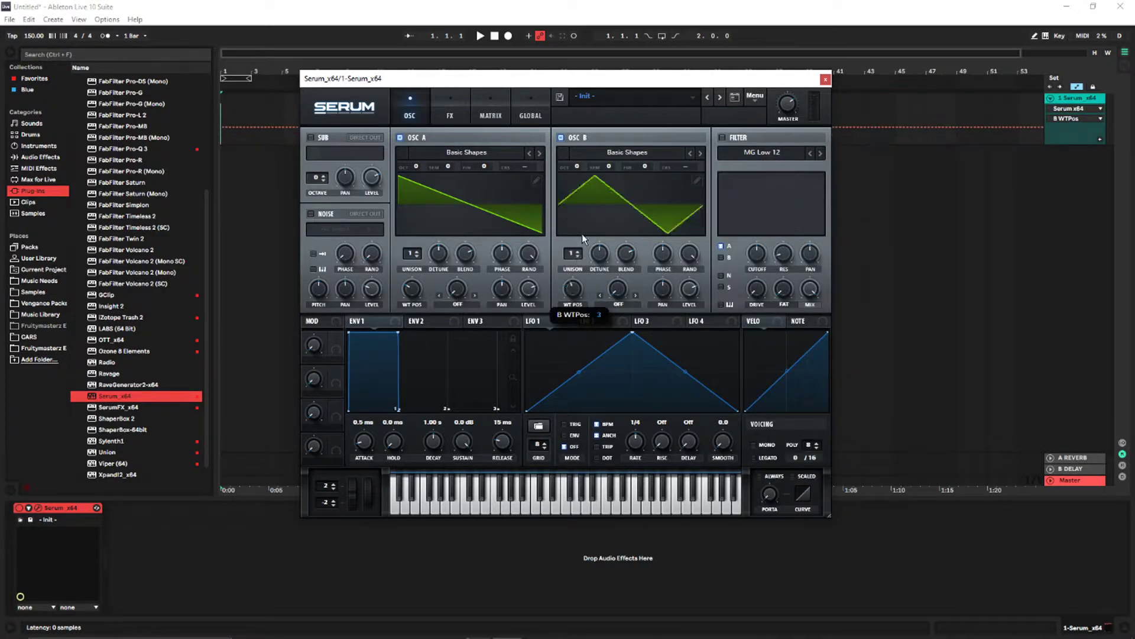
{"action": "left_click_drag", "start_coordinate": [591, 272], "coordinate": [588, 254]}
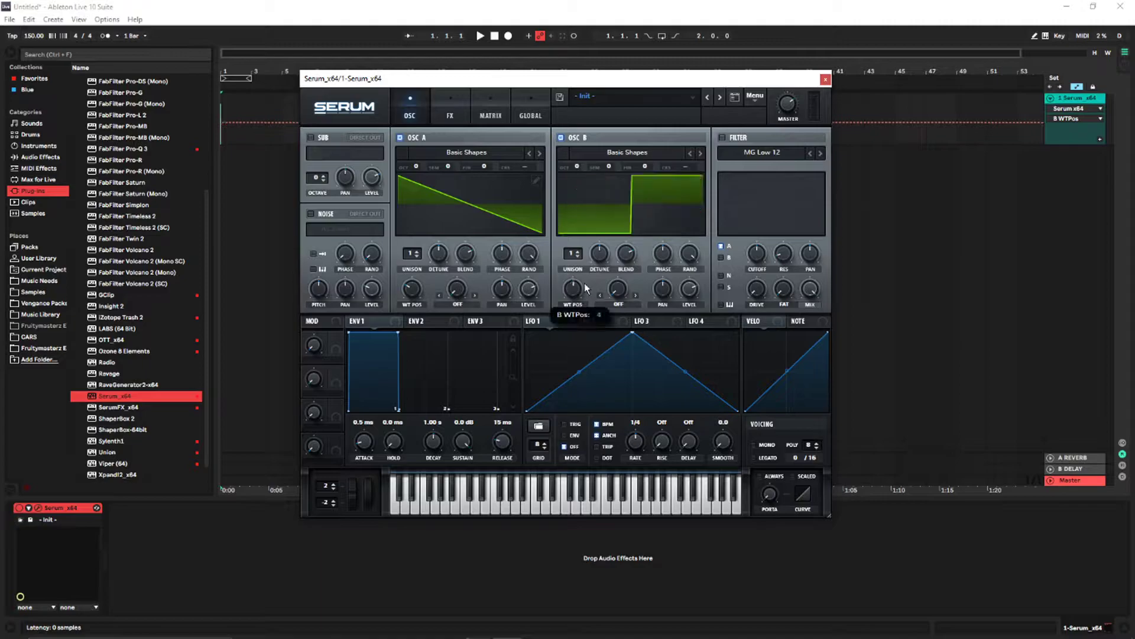
Set oscillator A to the square wave, set oscillator B's fine tuning to 27 cents and audition the sound.
{"action": "left_click_drag", "start_coordinate": [416, 289], "coordinate": [433, 269]}
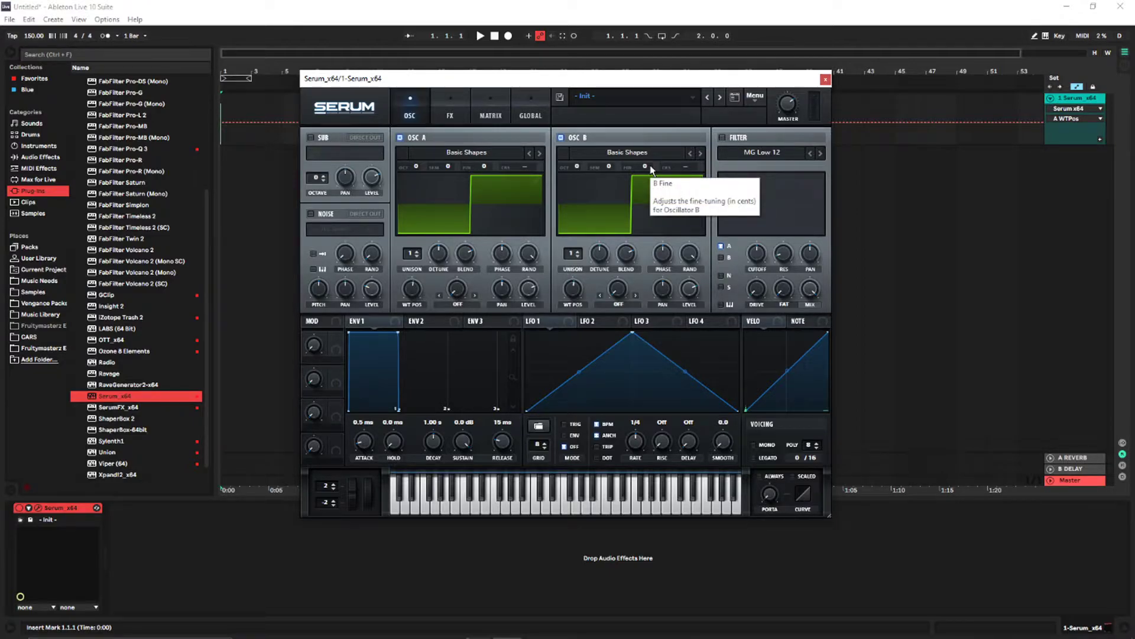
{"action": "left_click_drag", "start_coordinate": [650, 165], "coordinate": [657, 152]}
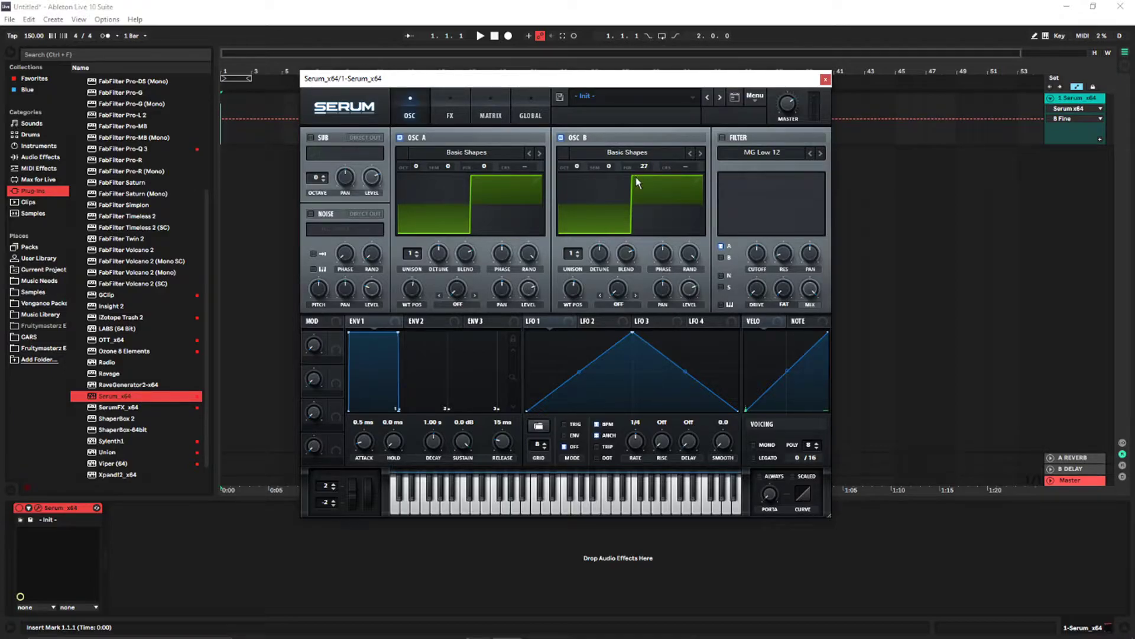
{"action": "key", "text": "a"}
Set both oscillators to the saw wave and oscillator B's fine tuning to 21 cents.
{"action": "mouse_move", "coordinate": [573, 289]}
{"action": "left_mouse_down"}
{"action": "mouse_move", "coordinate": [568, 314]}
{"action": "mouse_move", "coordinate": [556, 299]}
{"action": "left_mouse_up"}
{"action": "left_click", "coordinate": [411, 297]}
{"action": "mouse_move", "coordinate": [411, 297]}
{"action": "left_mouse_down"}
{"action": "mouse_move", "coordinate": [407, 316]}
{"action": "mouse_move", "coordinate": [392, 306]}
{"action": "left_mouse_up"}
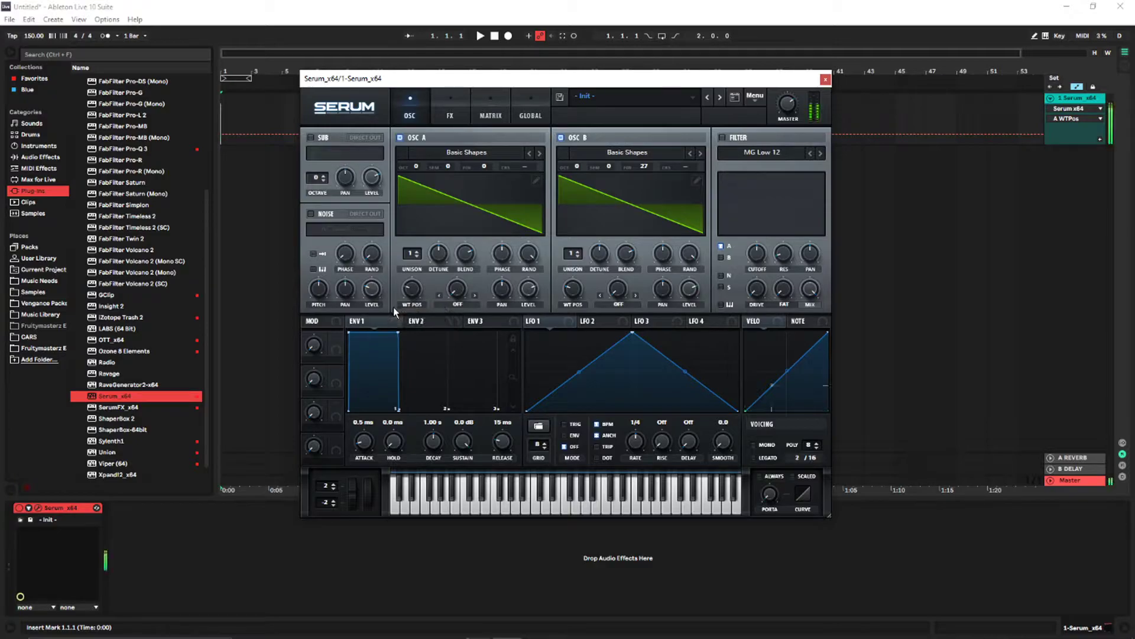
{"action": "left_click_drag", "start_coordinate": [643, 166], "coordinate": [636, 166]}
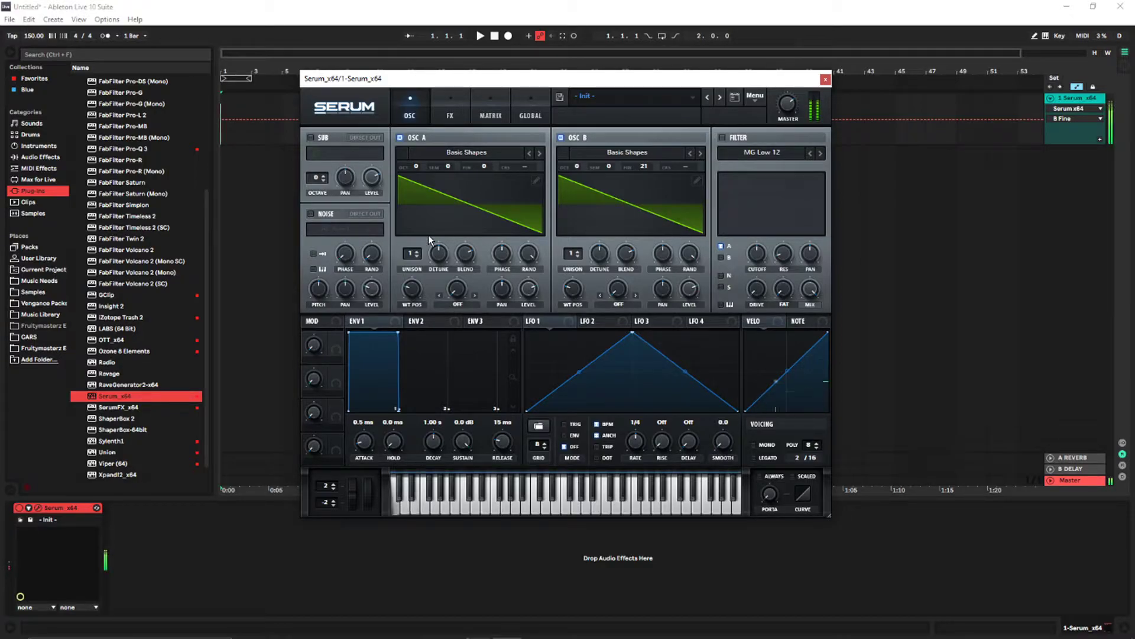
Adjust the portamento time and enable Mono, Legato and Always in the voicing settings.
{"action": "left_click", "coordinate": [769, 494]}
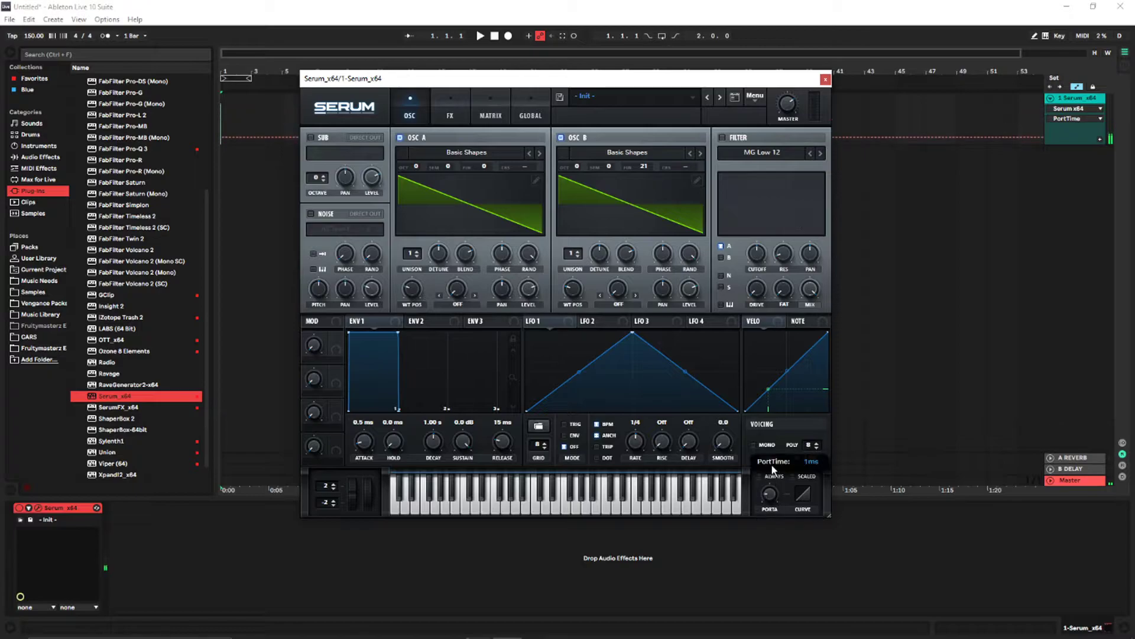
{"action": "left_click", "coordinate": [753, 444]}
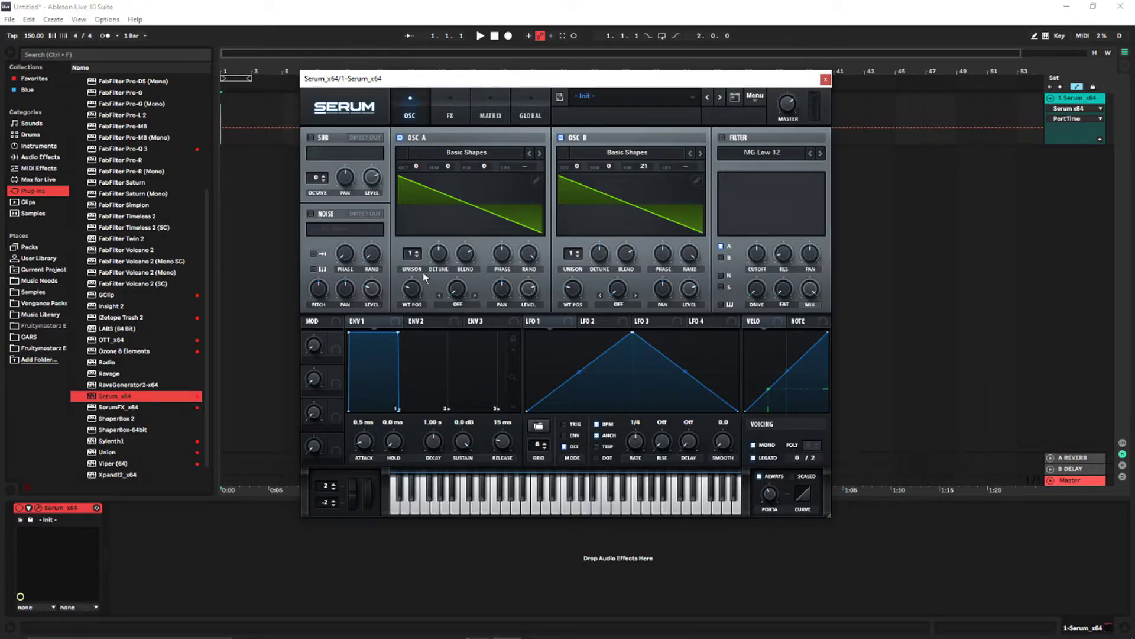
Set oscillator A to 6 unison voices with detune of about 0.06, and oscillator B to 2 unison voices with adjusted detune.
{"action": "left_click_drag", "start_coordinate": [412, 253], "coordinate": [409, 245]}
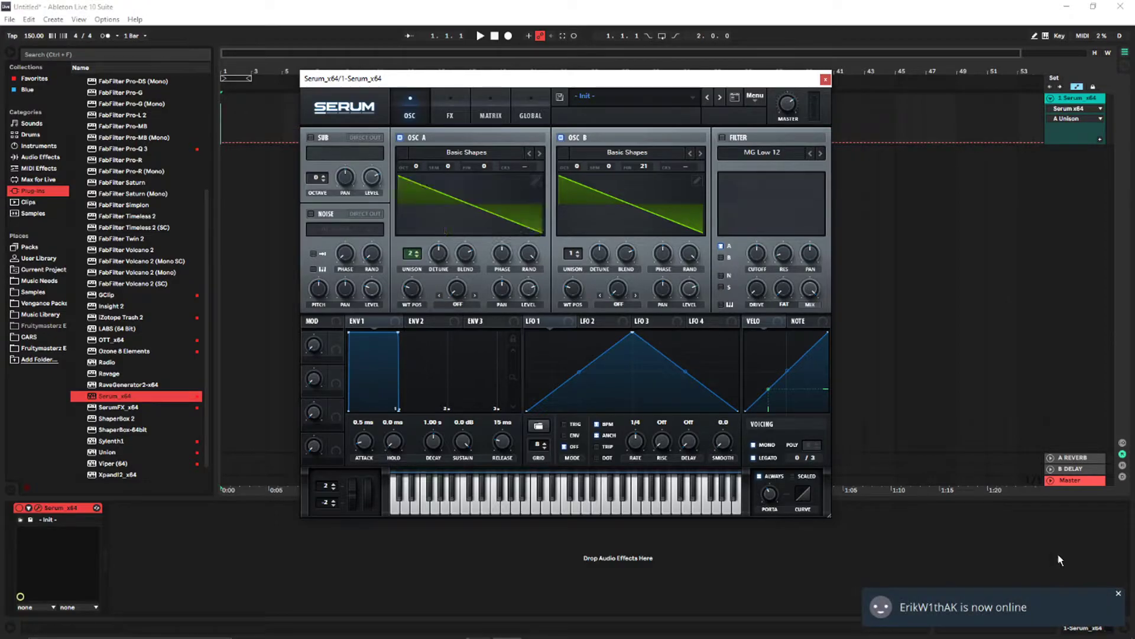
{"action": "left_click", "coordinate": [417, 251]}
{"action": "left_click_drag", "start_coordinate": [438, 256], "coordinate": [432, 284]}
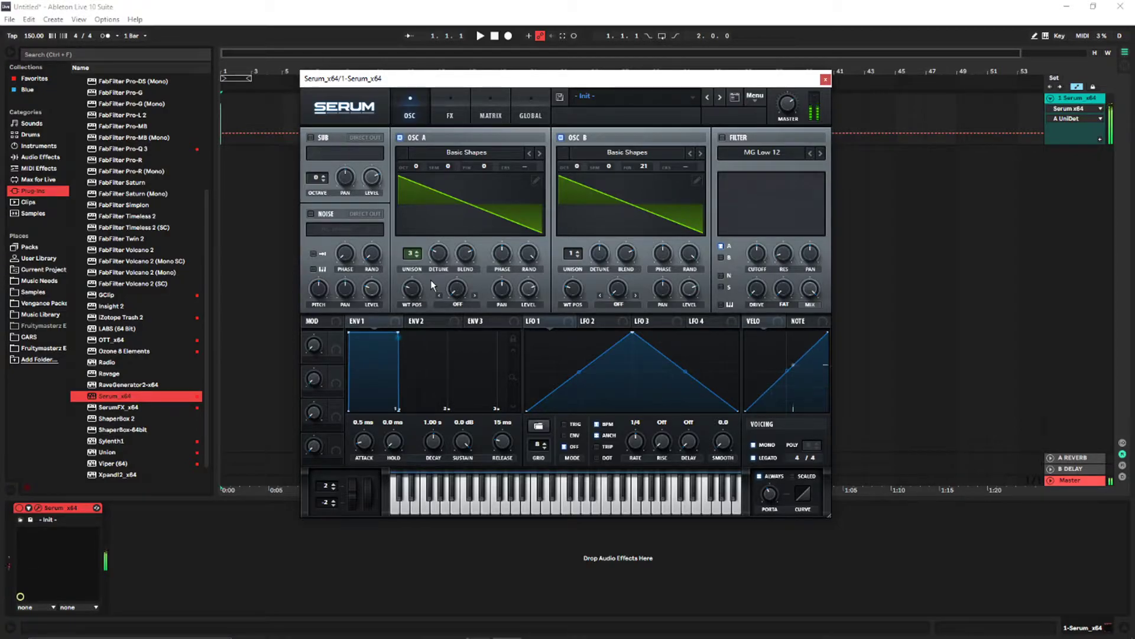
{"action": "mouse_move", "coordinate": [574, 256]}
{"action": "left_mouse_down"}
{"action": "mouse_move", "coordinate": [597, 221]}
{"action": "mouse_move", "coordinate": [596, 260]}
{"action": "left_mouse_up"}
{"action": "left_click_drag", "start_coordinate": [417, 256], "coordinate": [423, 229]}
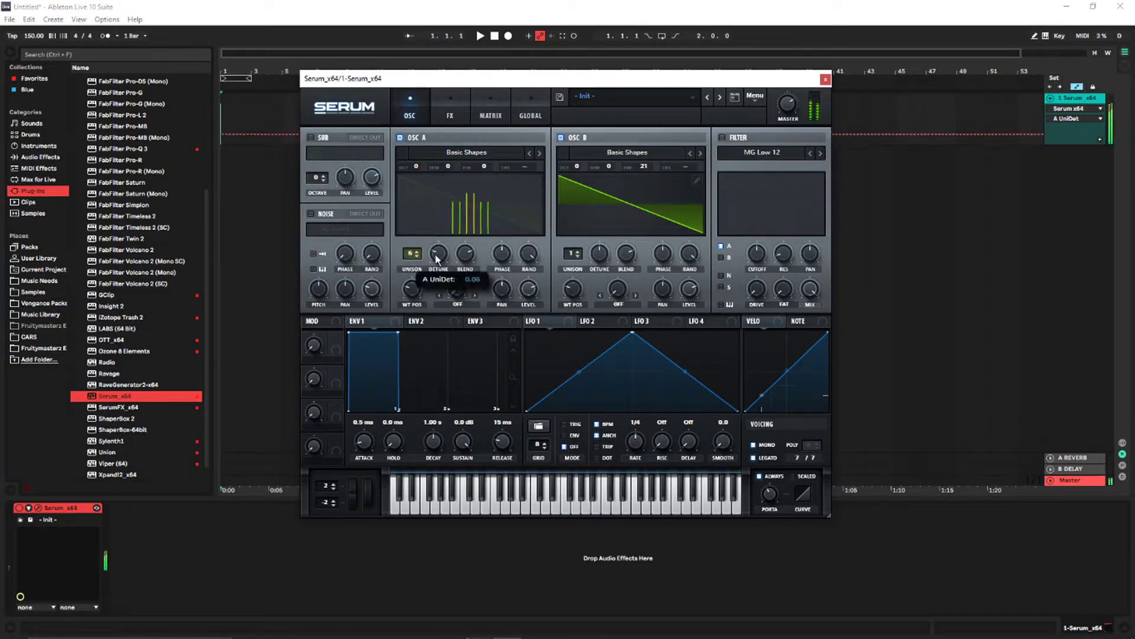
{"action": "left_click_drag", "start_coordinate": [573, 255], "coordinate": [595, 276]}
Reduce the global unison width to 40 for both oscillators.
{"action": "left_click", "coordinate": [530, 112]}
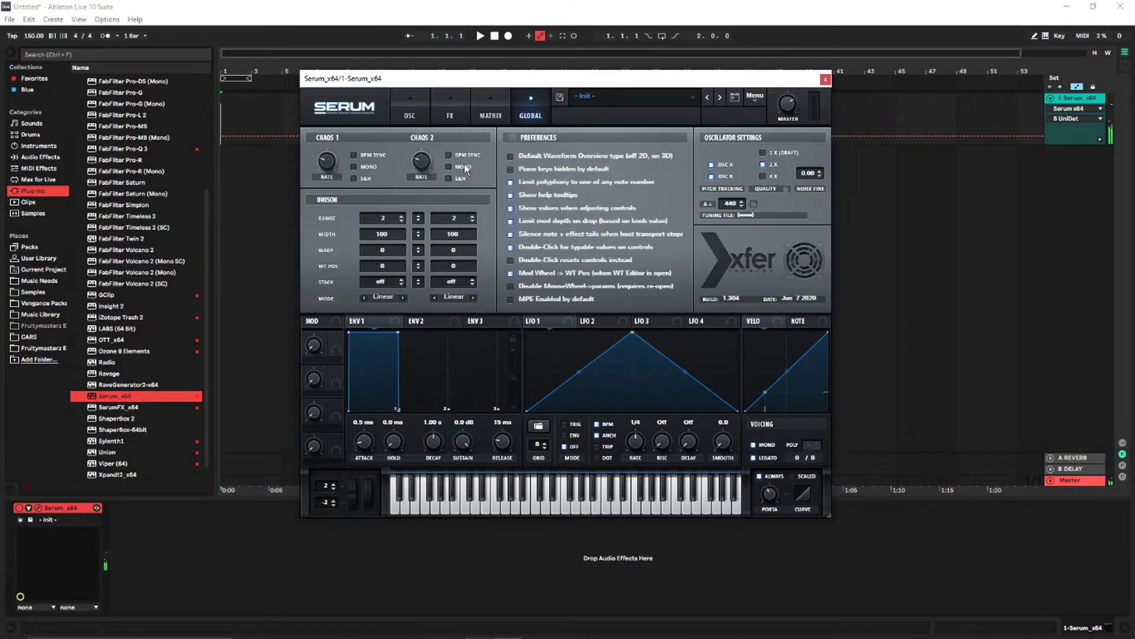
{"action": "left_click_drag", "start_coordinate": [382, 237], "coordinate": [381, 272]}
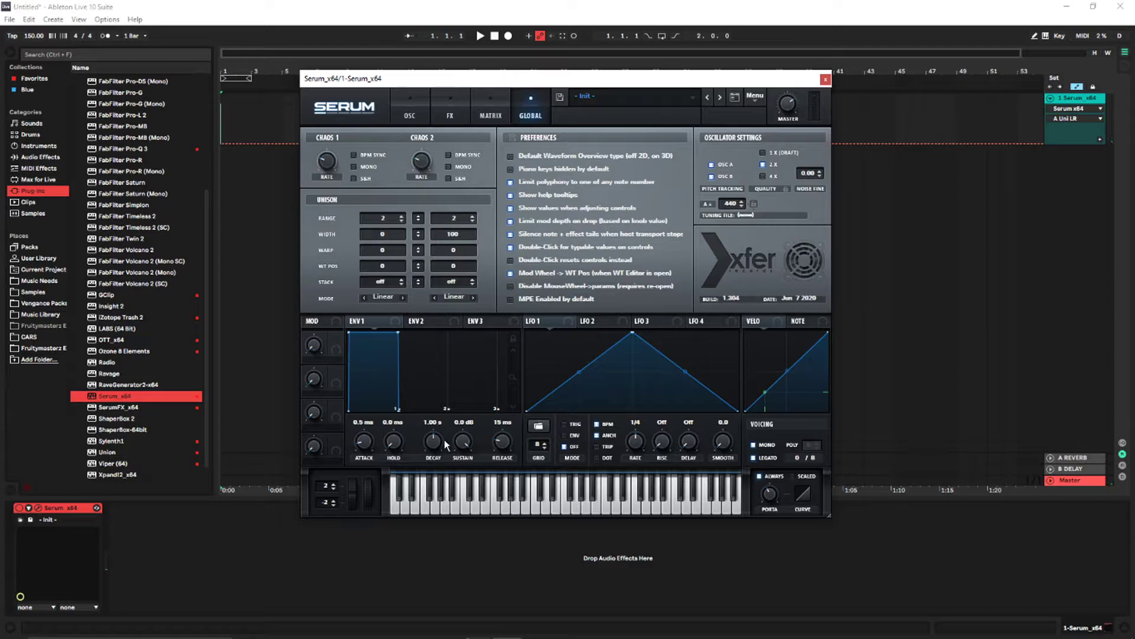
{"action": "left_click_drag", "start_coordinate": [448, 237], "coordinate": [447, 273]}
{"action": "left_click", "coordinate": [474, 484]}
{"action": "left_click_drag", "start_coordinate": [386, 236], "coordinate": [410, 194]}
{"action": "left_click_drag", "start_coordinate": [448, 235], "coordinate": [473, 203]}
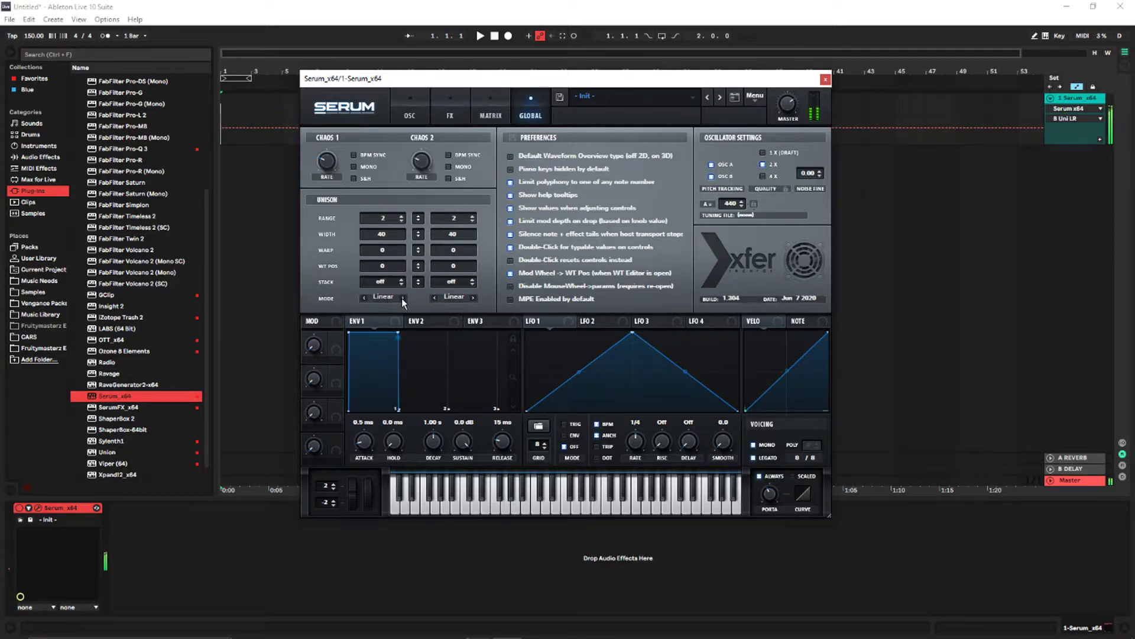
Fine-tune oscillator A's unison, with the blend at about 79 and the detune at about 0.05.
{"action": "left_click", "coordinate": [411, 116]}
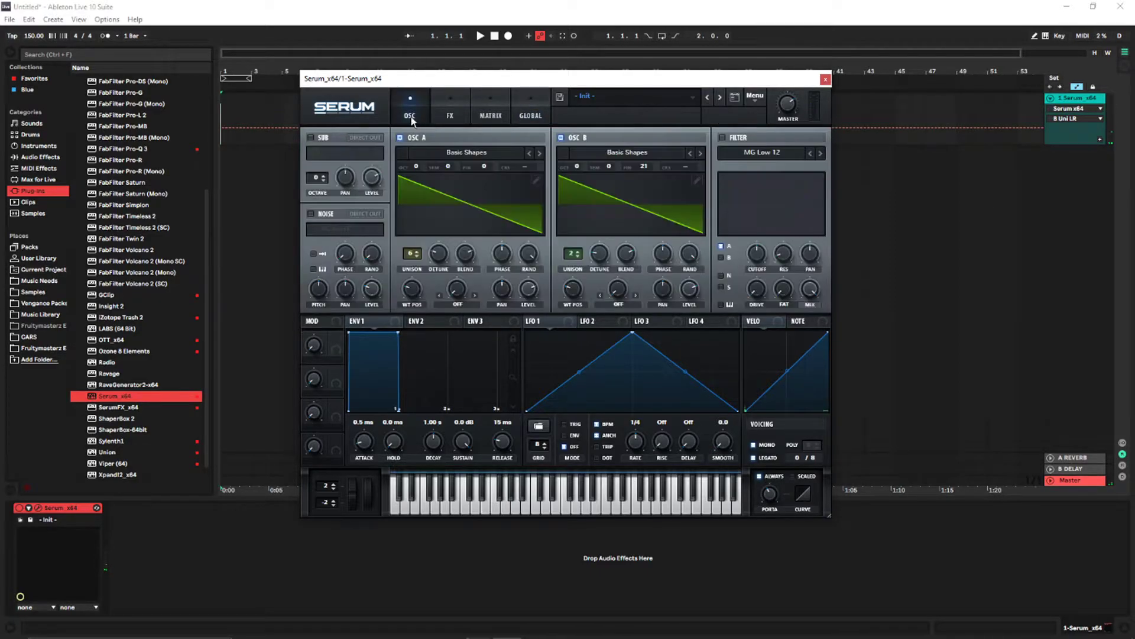
{"action": "left_click_drag", "start_coordinate": [420, 289], "coordinate": [417, 292]}
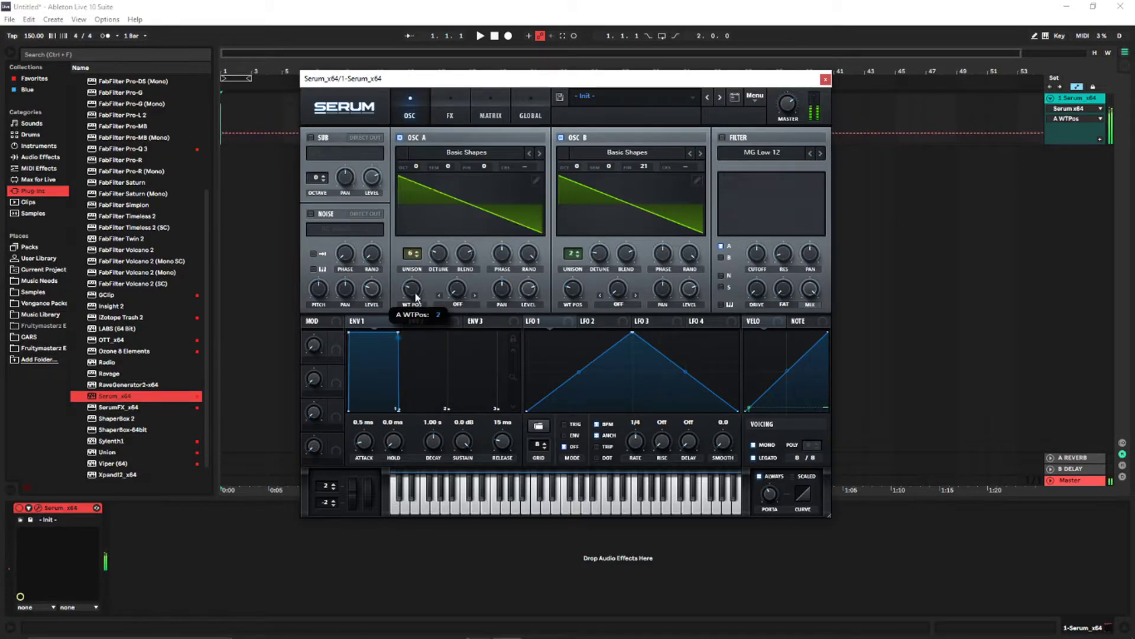
{"action": "left_click_drag", "start_coordinate": [438, 253], "coordinate": [470, 253]}
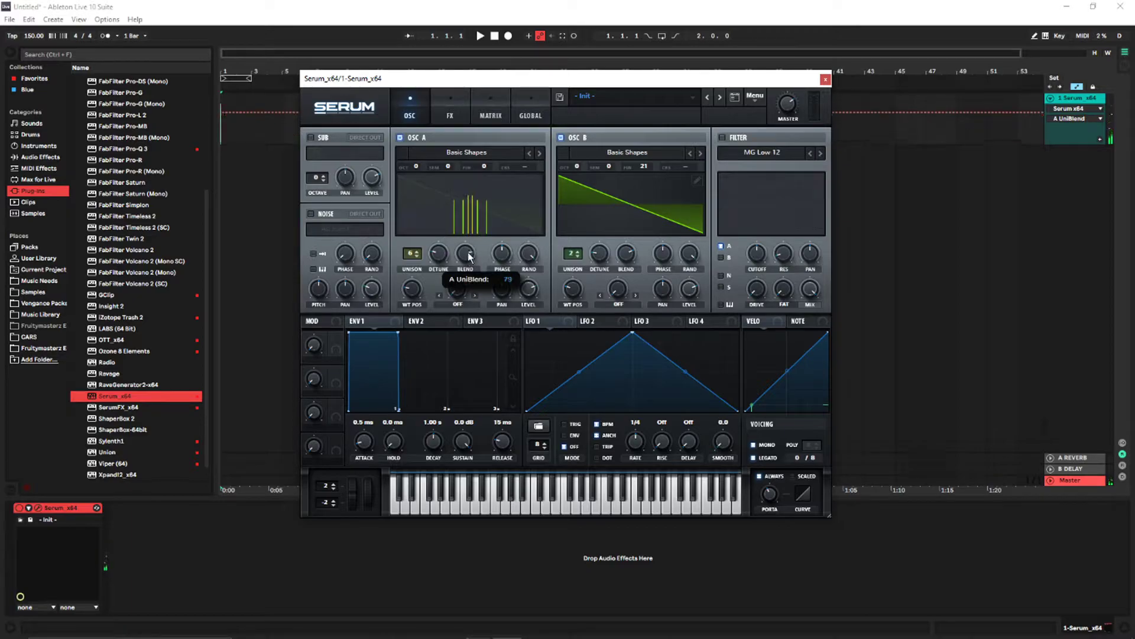
{"action": "left_click", "coordinate": [440, 255]}
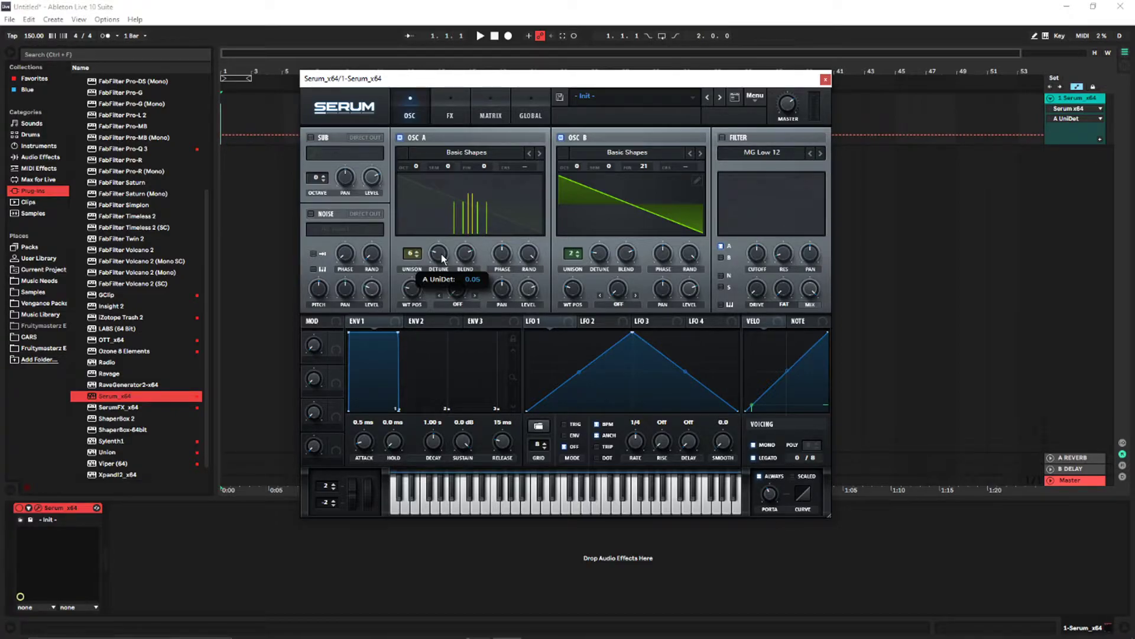
Change the global unison mode to Super for both oscillators and return to the oscillator page.
{"action": "left_click", "coordinate": [531, 112]}
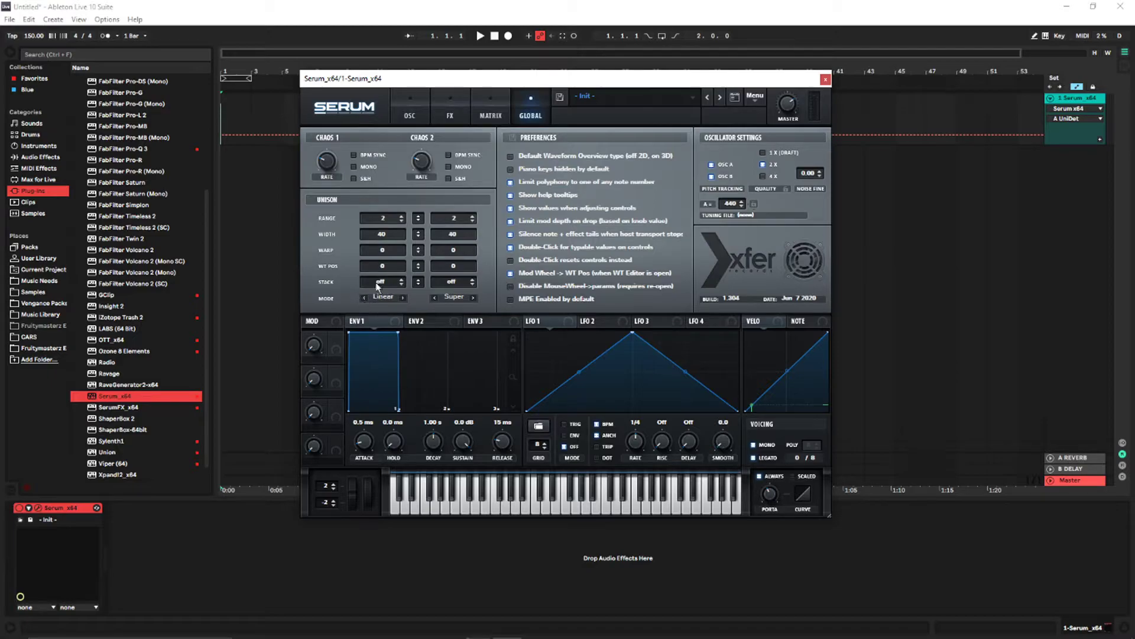
{"action": "left_click", "coordinate": [410, 110]}
{"action": "mouse_move", "coordinate": [439, 253]}
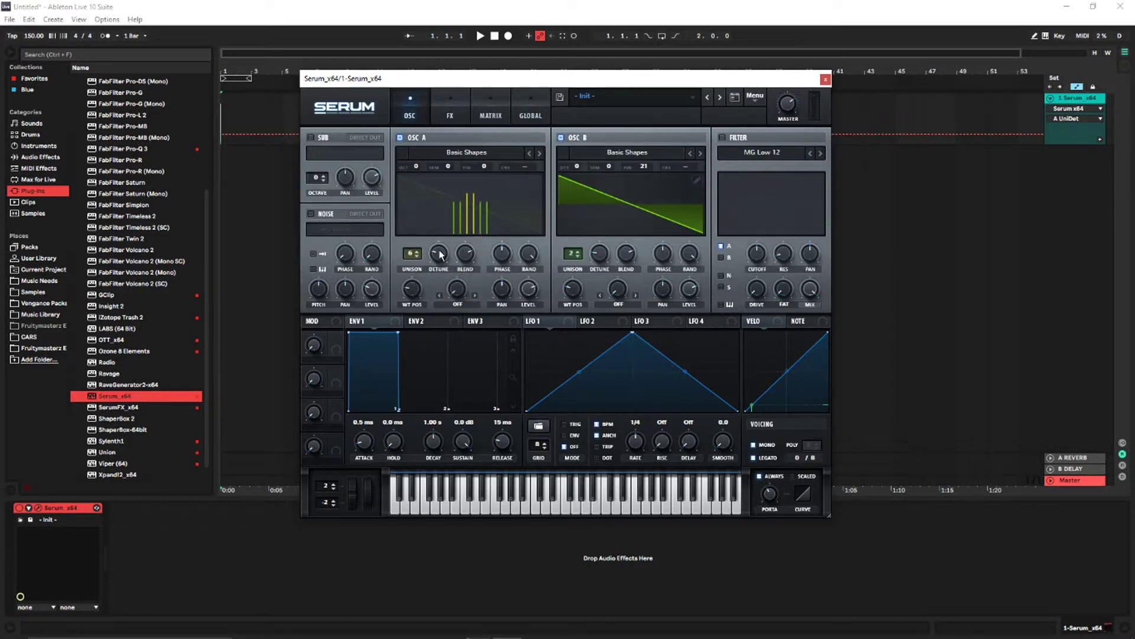
{"action": "left_click", "coordinate": [530, 113]}
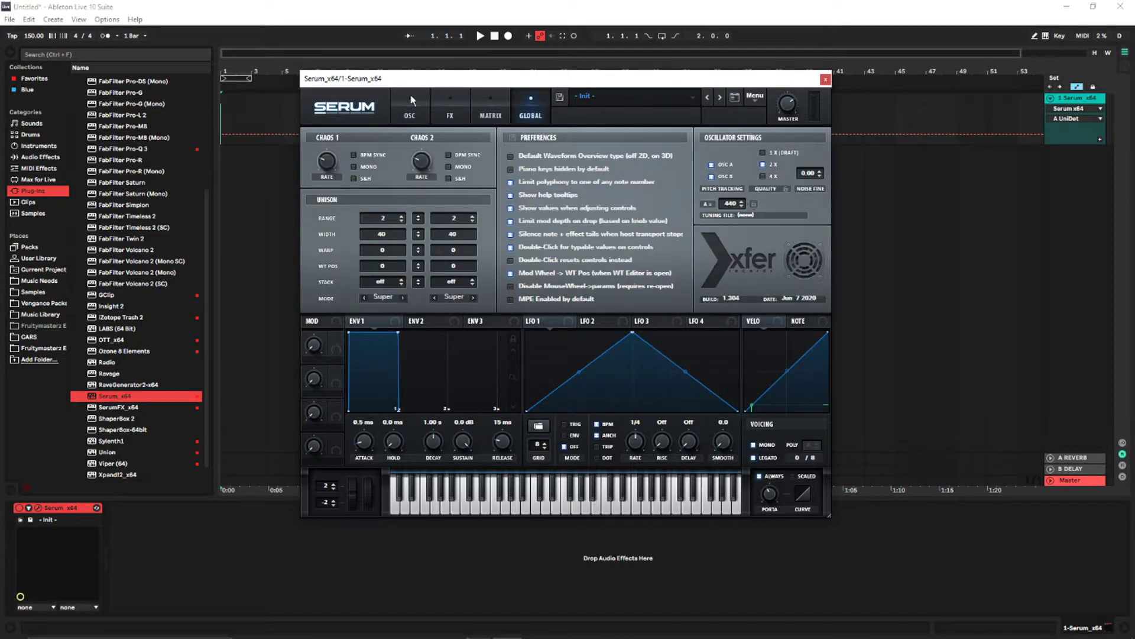
{"action": "left_click", "coordinate": [410, 106]}
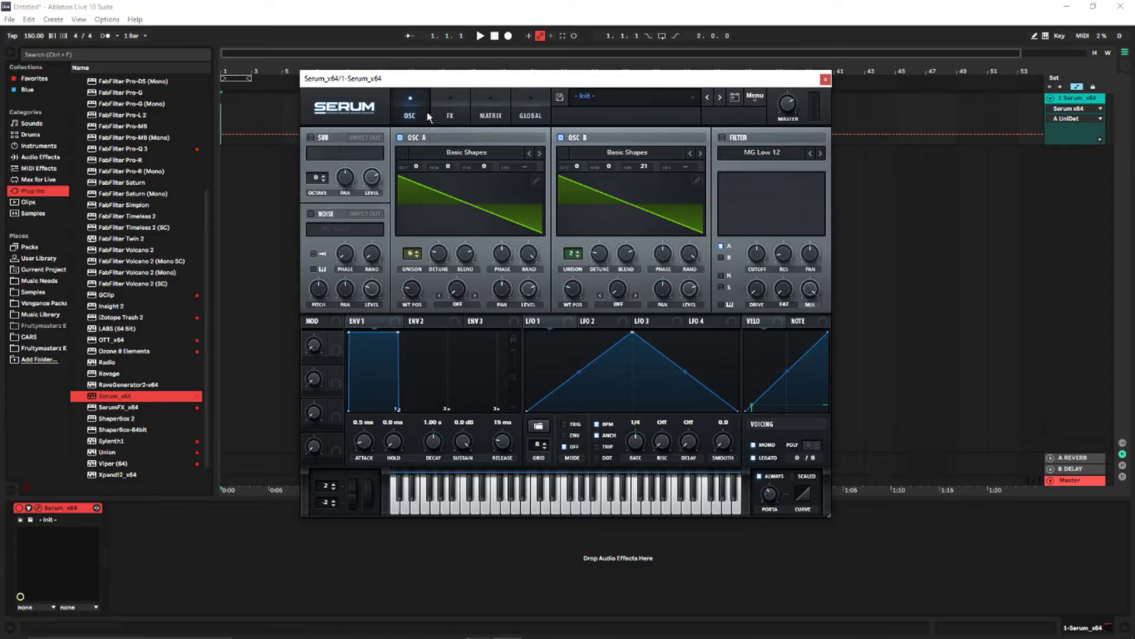
Turn on the noise oscillator with AC hum1 and adjust its level.
{"action": "left_click", "coordinate": [310, 213]}
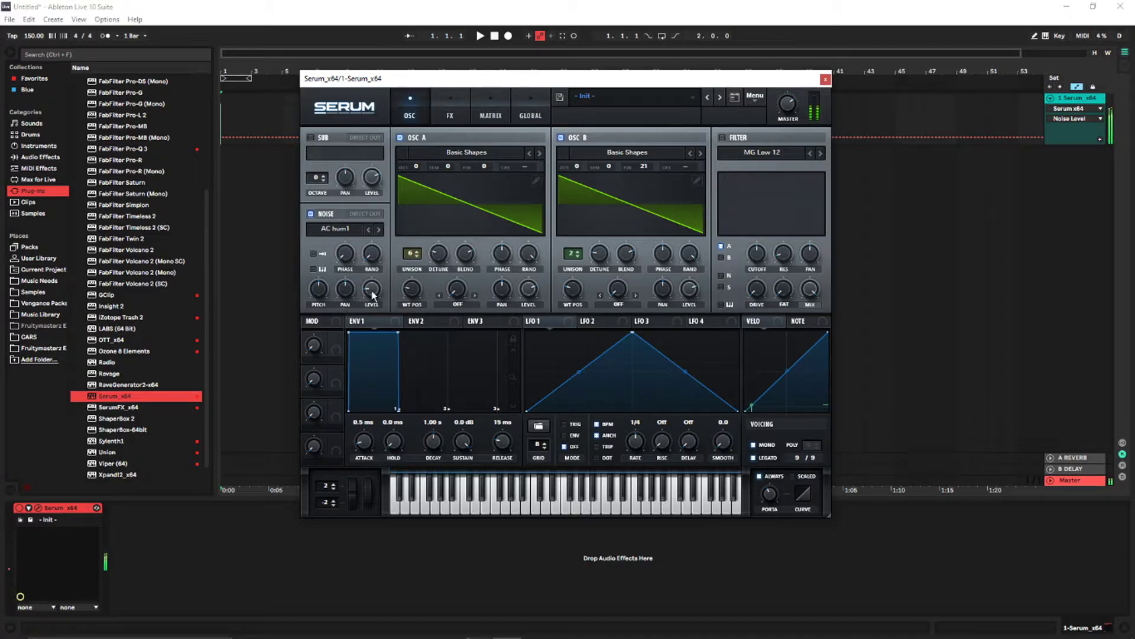
{"action": "left_click_drag", "start_coordinate": [371, 290], "coordinate": [369, 296]}
Enable the Tube distortion effect and raise its drive.
{"action": "left_click", "coordinate": [449, 113]}
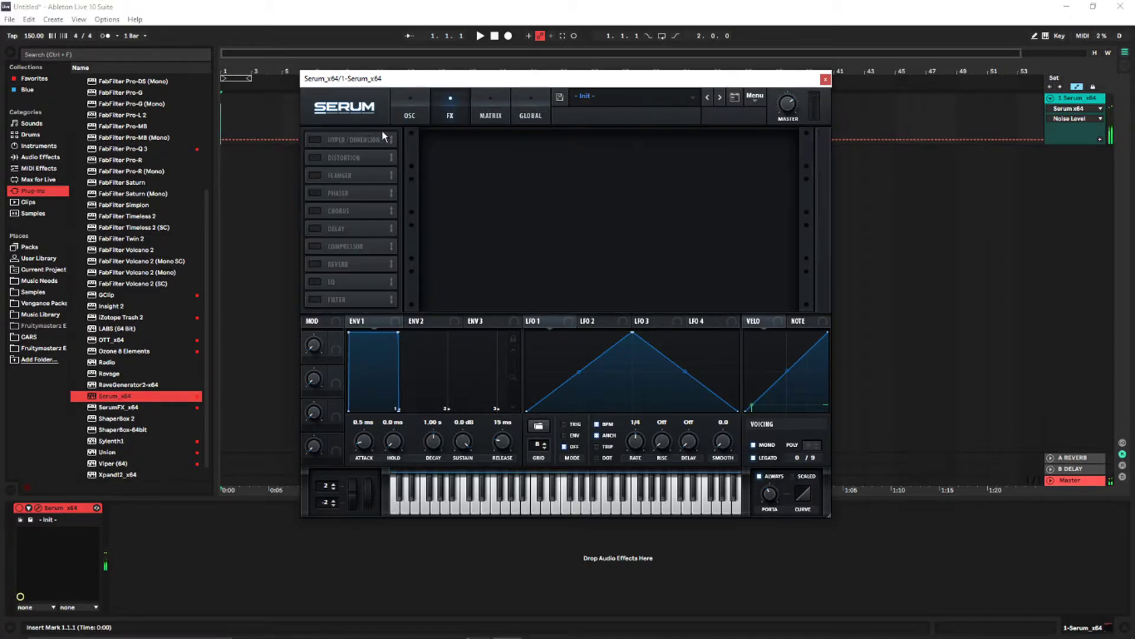
{"action": "left_click", "coordinate": [310, 157]}
{"action": "left_click_drag", "start_coordinate": [690, 148], "coordinate": [716, 97]}
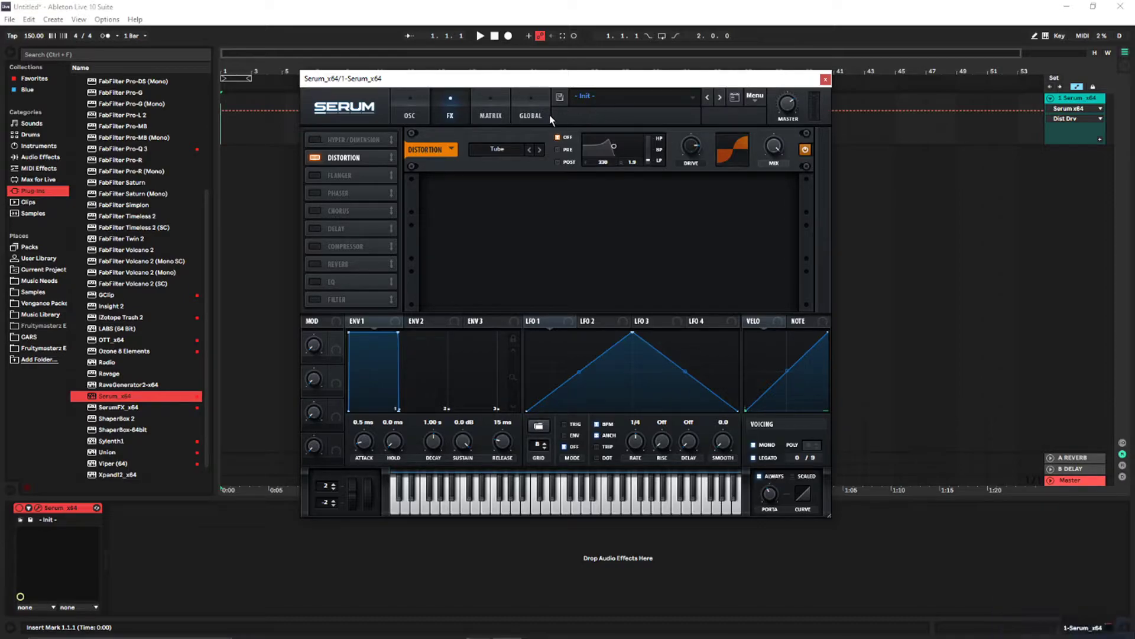
Turn off oscillator B and the noise oscillator, and set oscillator A to the sine wave.
{"action": "left_click", "coordinate": [415, 109]}
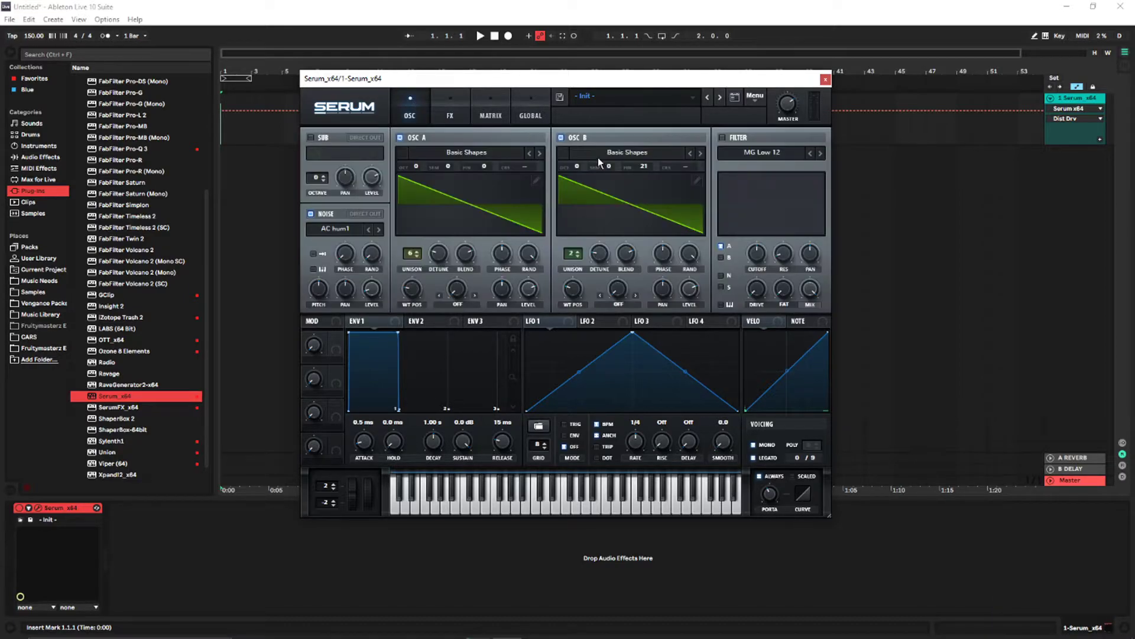
{"action": "left_click", "coordinate": [561, 137]}
{"action": "left_click_drag", "start_coordinate": [412, 288], "coordinate": [412, 302]}
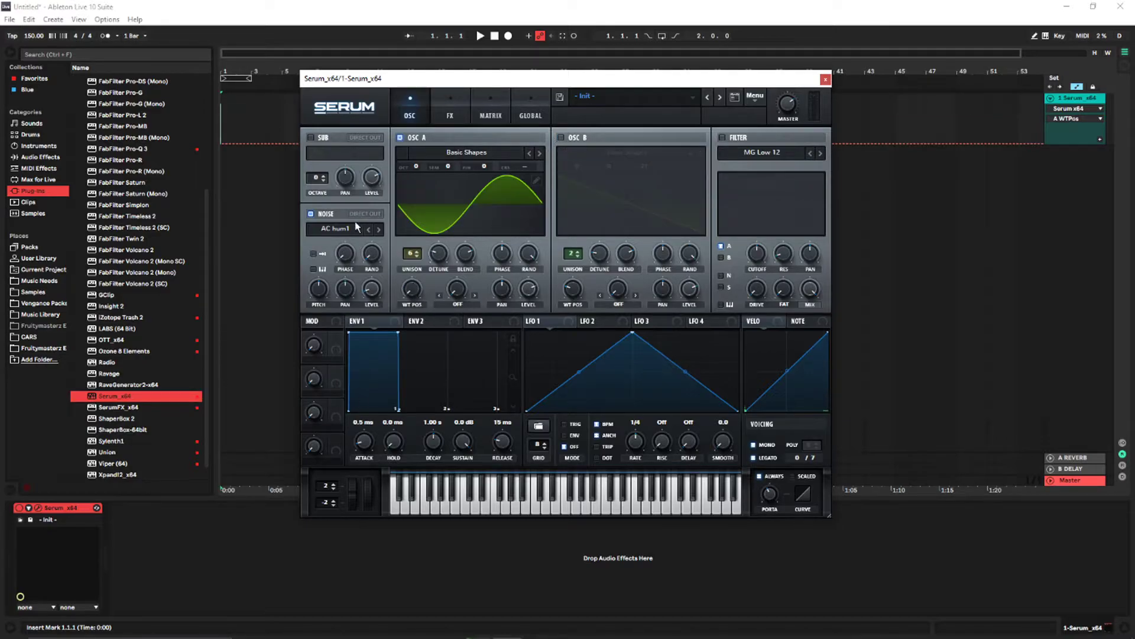
{"action": "left_click", "coordinate": [310, 213]}
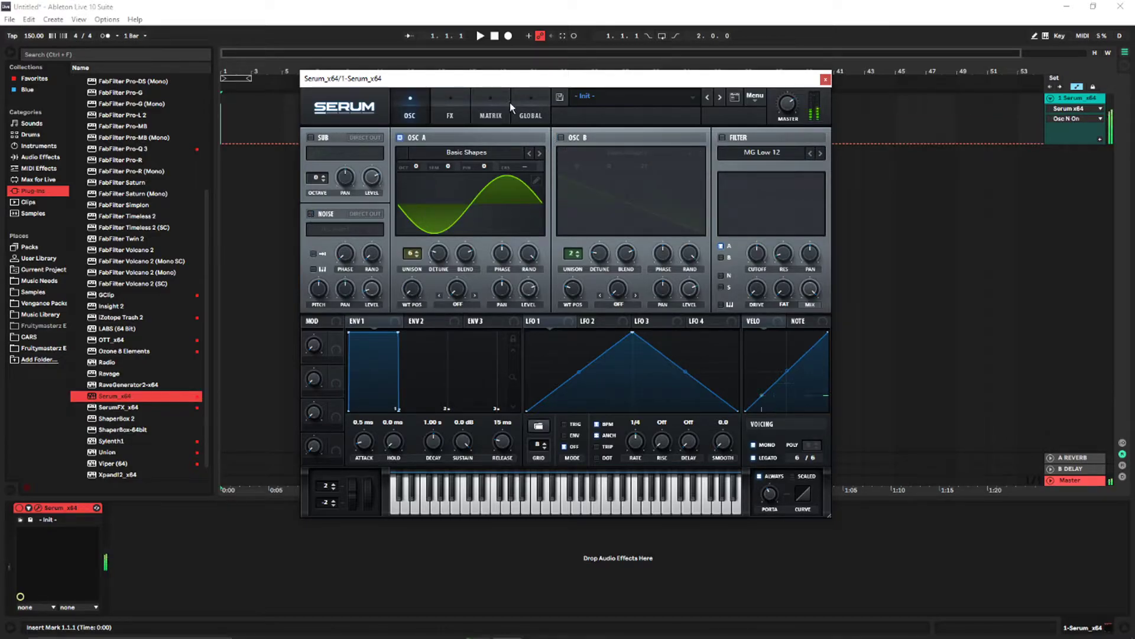
Raise the Tube distortion's drive further and return to the oscillator page.
{"action": "left_click", "coordinate": [460, 116]}
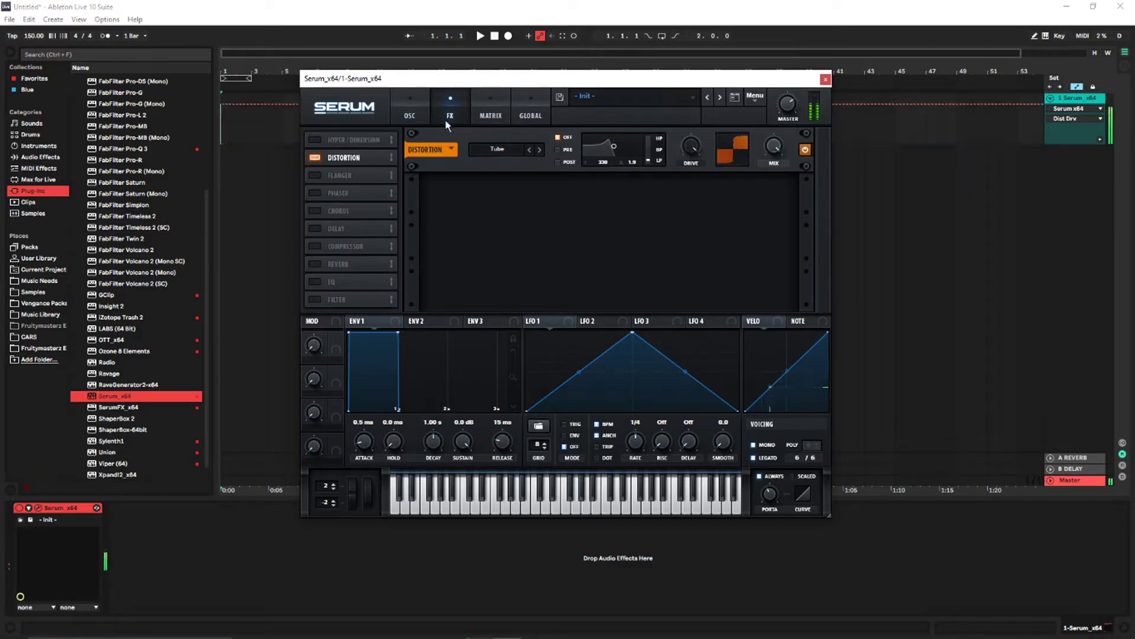
{"action": "left_click", "coordinate": [430, 122]}
Turn the AC hum1 noise back on at about 19% level and set oscillator A to the saw wave.
{"action": "left_click", "coordinate": [310, 213]}
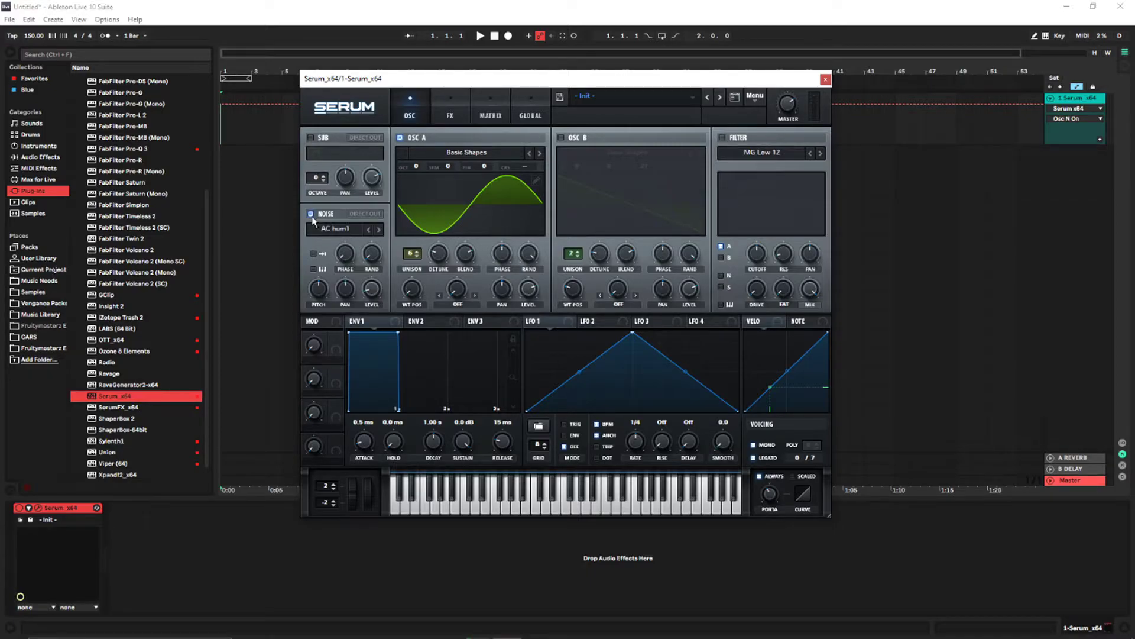
{"action": "left_click", "coordinate": [371, 254]}
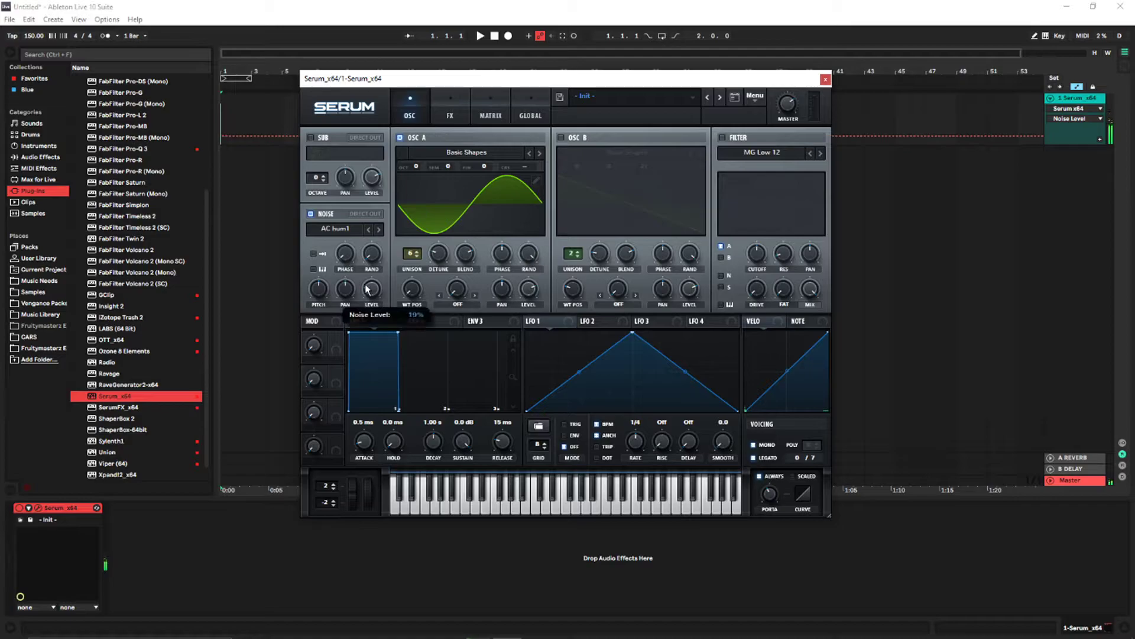
{"action": "left_click_drag", "start_coordinate": [413, 284], "coordinate": [421, 260]}
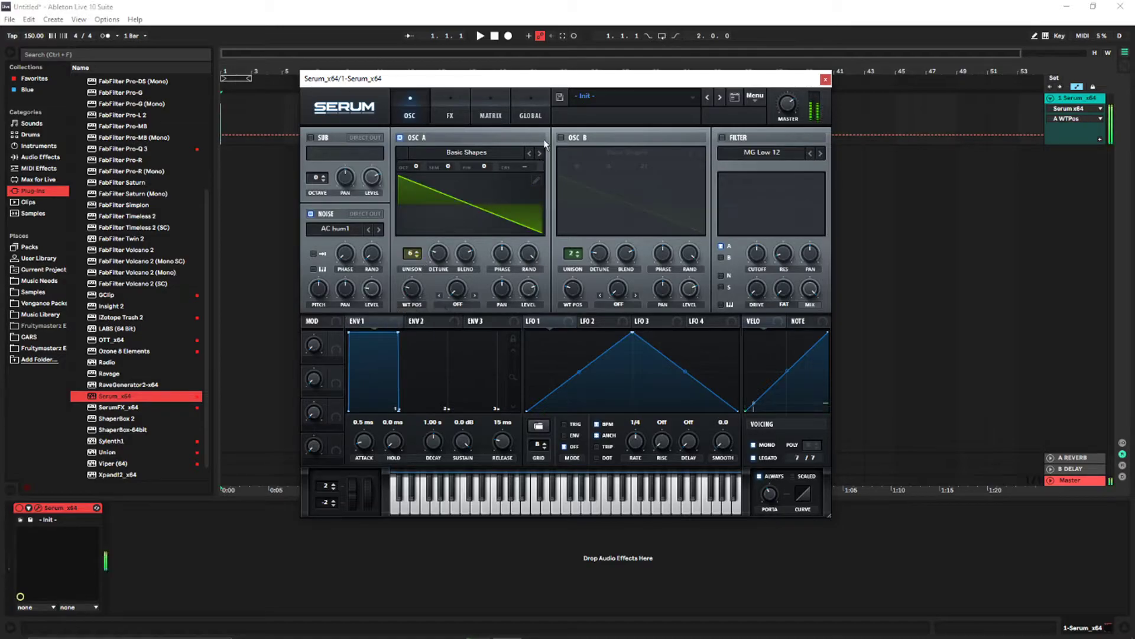
Turn oscillator B back on, raise the Tube distortion's drive and lower the noise level.
{"action": "left_click", "coordinate": [560, 138]}
{"action": "left_click", "coordinate": [450, 111]}
{"action": "left_click_drag", "start_coordinate": [692, 153], "coordinate": [703, 145]}
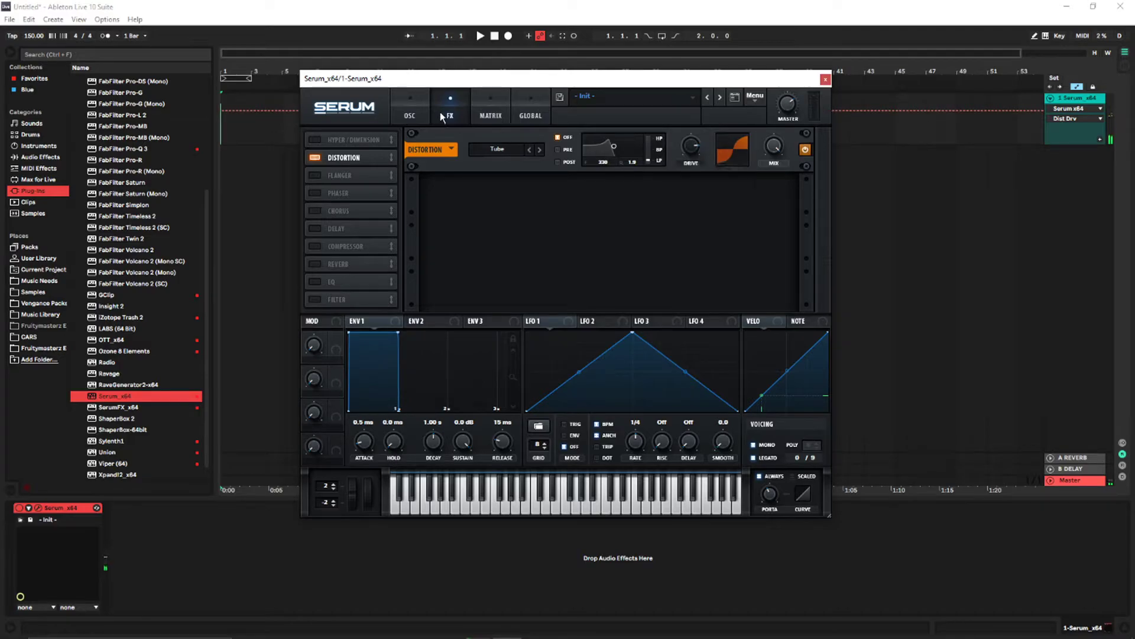
{"action": "left_click", "coordinate": [412, 112]}
{"action": "left_click_drag", "start_coordinate": [372, 289], "coordinate": [375, 300]}
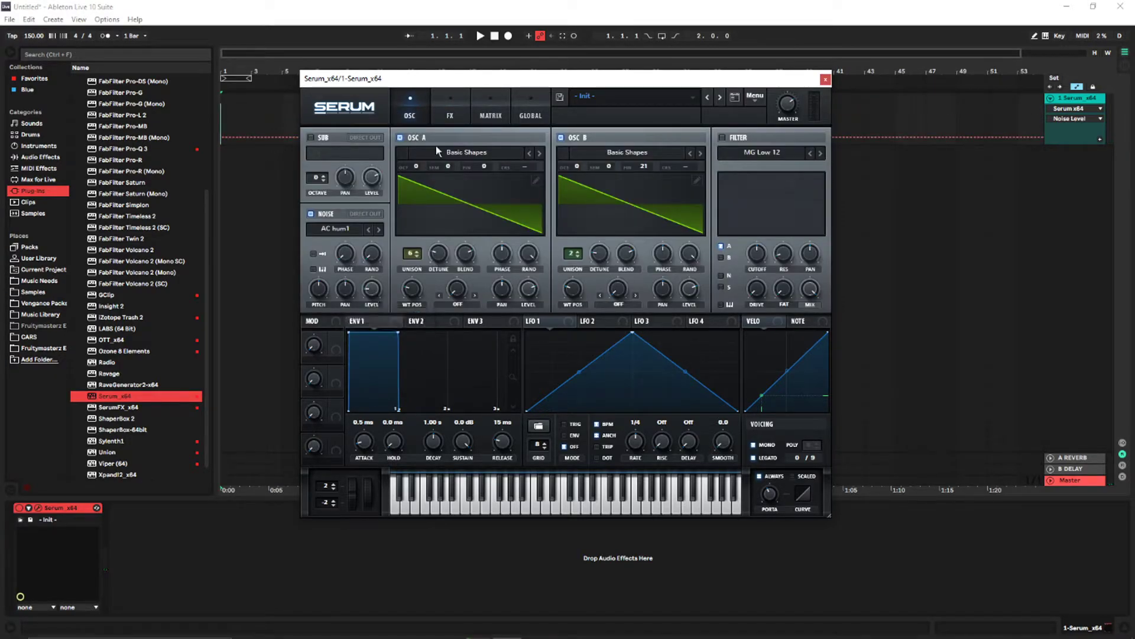
Try the multiband compressor with about 8.3 dB gain after the distortion, and remove it.
{"action": "left_click", "coordinate": [450, 111]}
{"action": "left_click", "coordinate": [317, 247]}
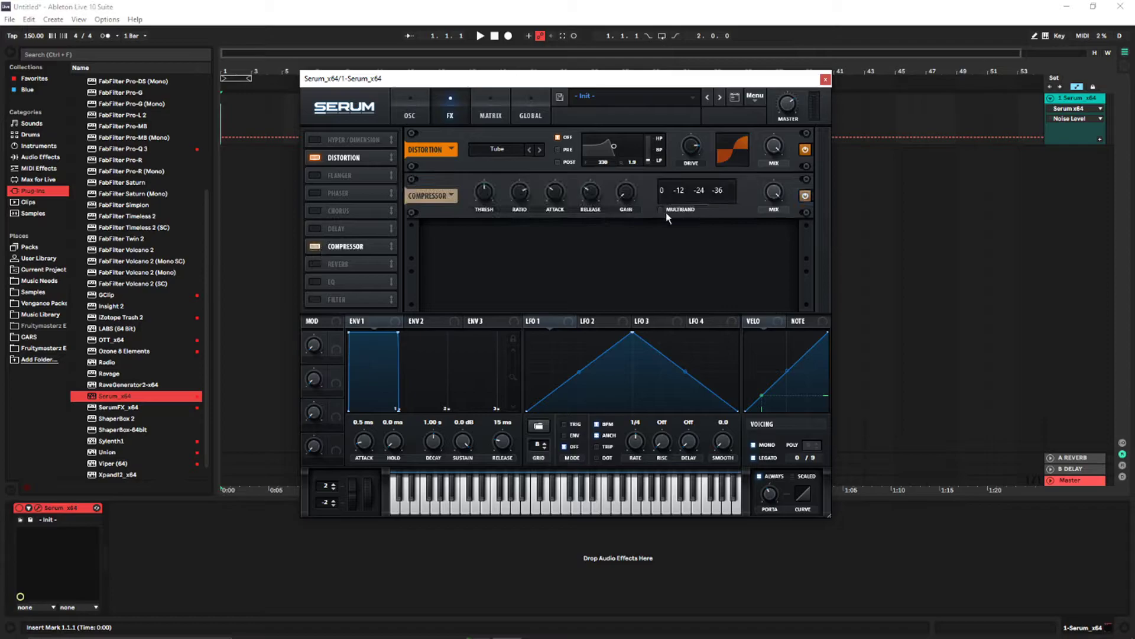
{"action": "left_click_drag", "start_coordinate": [625, 191], "coordinate": [635, 163]}
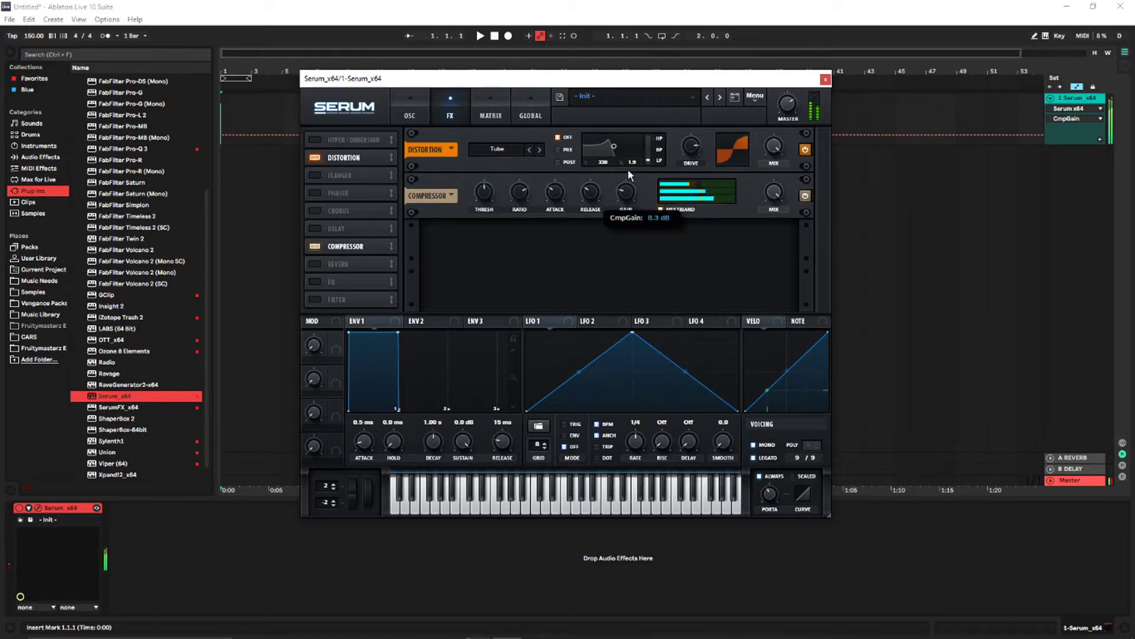
{"action": "left_click", "coordinate": [312, 248]}
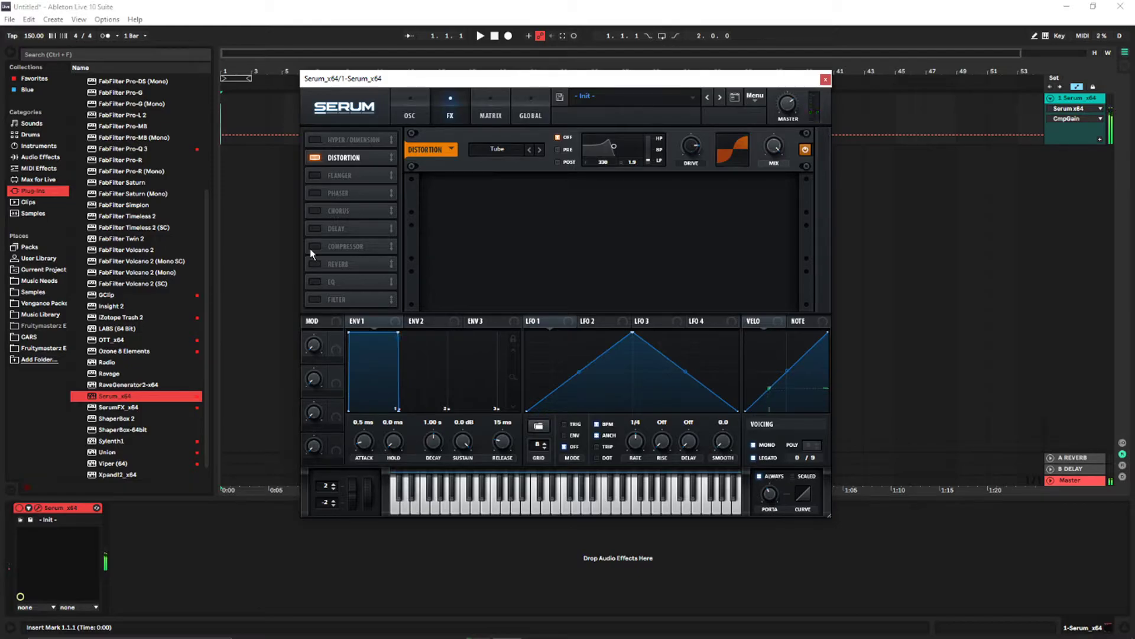
Enable the Hyper/Dimension and Flanger effects, and adjust the flanger's rate to about 0.16 Hz and its depth.
{"action": "left_click", "coordinate": [314, 140]}
{"action": "mouse_move", "coordinate": [613, 166]}
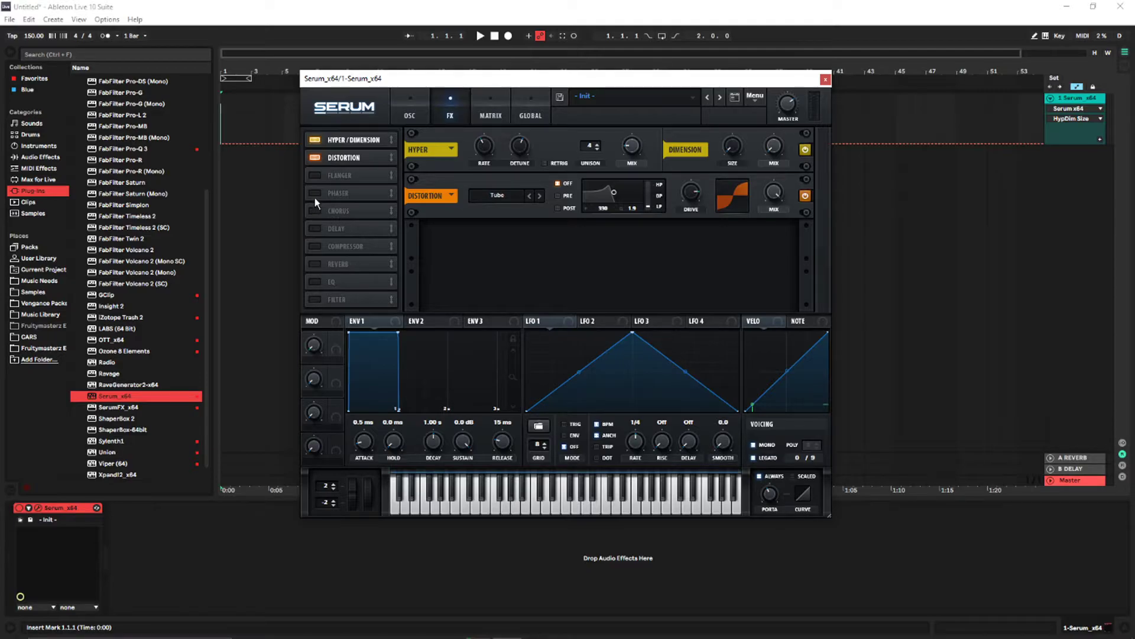
{"action": "left_click", "coordinate": [316, 175]}
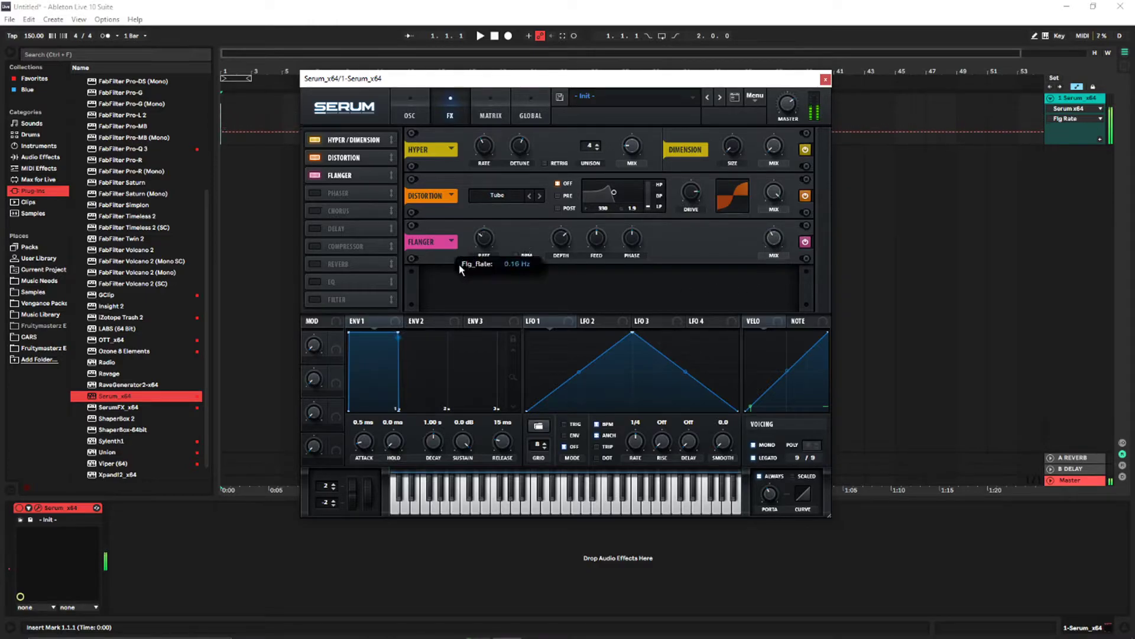
{"action": "left_click_drag", "start_coordinate": [562, 253], "coordinate": [536, 258]}
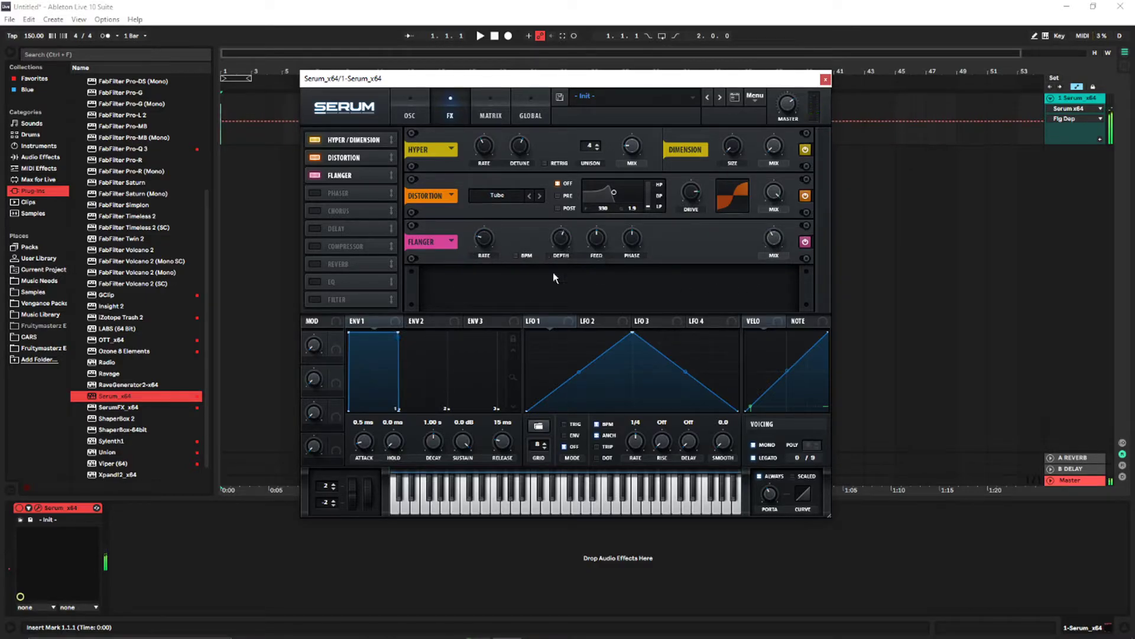
Enable the main filter as Phs 48+ with key tracking and both oscillators routed in, adjust its cutoff and lower its mix.
{"action": "left_click", "coordinate": [410, 112]}
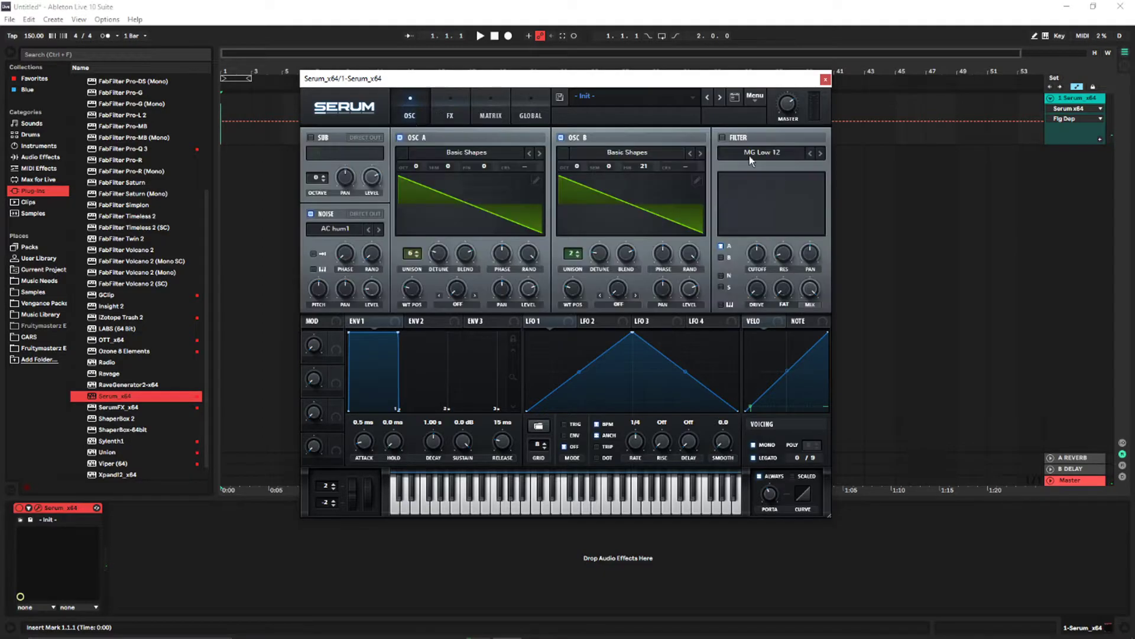
{"action": "left_click", "coordinate": [722, 137]}
{"action": "left_click", "coordinate": [761, 152]}
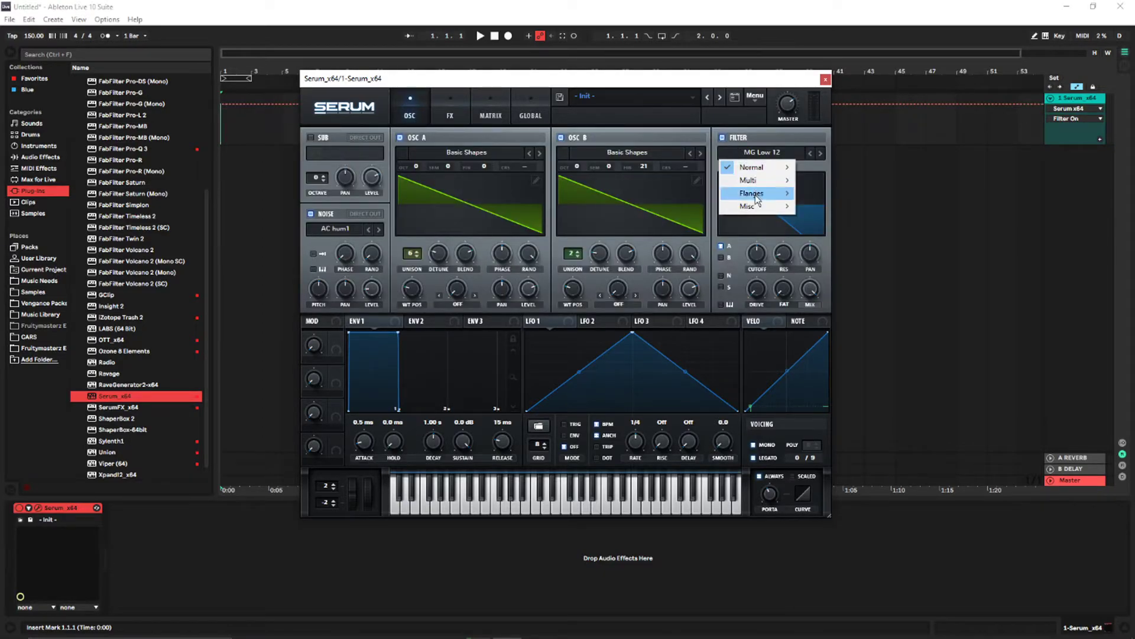
{"action": "mouse_move", "coordinate": [755, 195]}
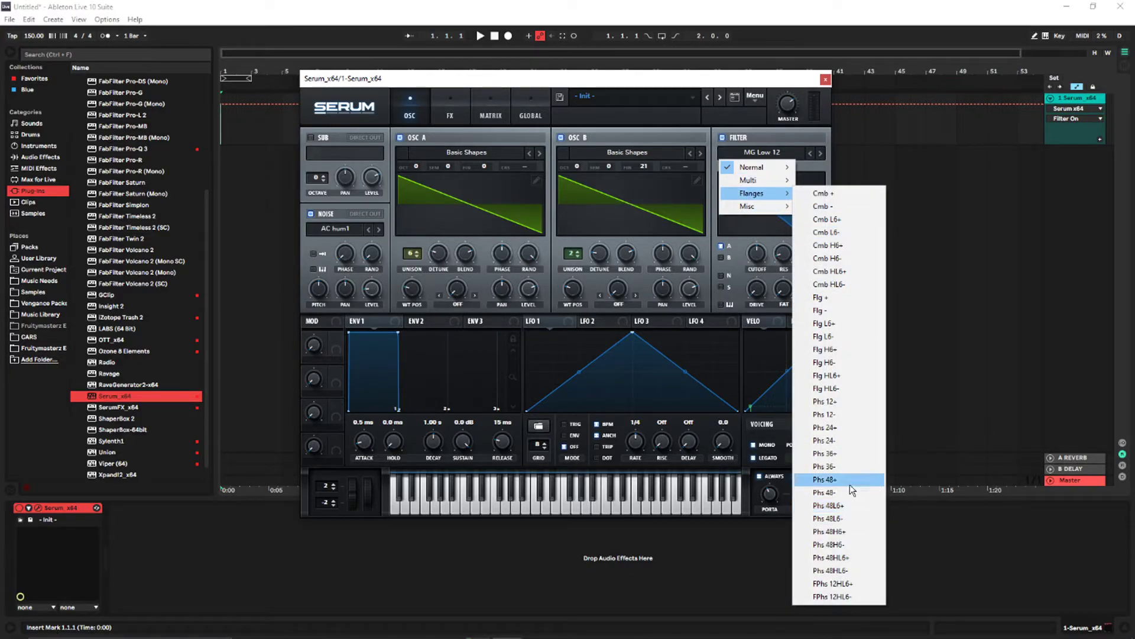
{"action": "left_click", "coordinate": [828, 479]}
{"action": "left_click_drag", "start_coordinate": [759, 263], "coordinate": [761, 253]}
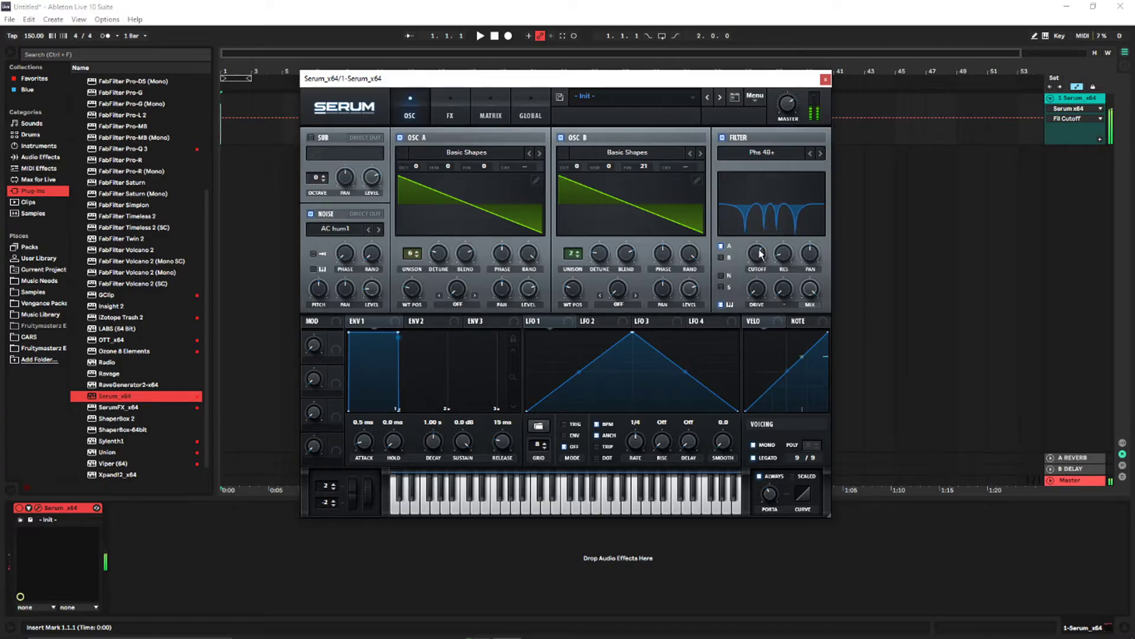
{"action": "left_click_drag", "start_coordinate": [810, 288], "coordinate": [803, 321]}
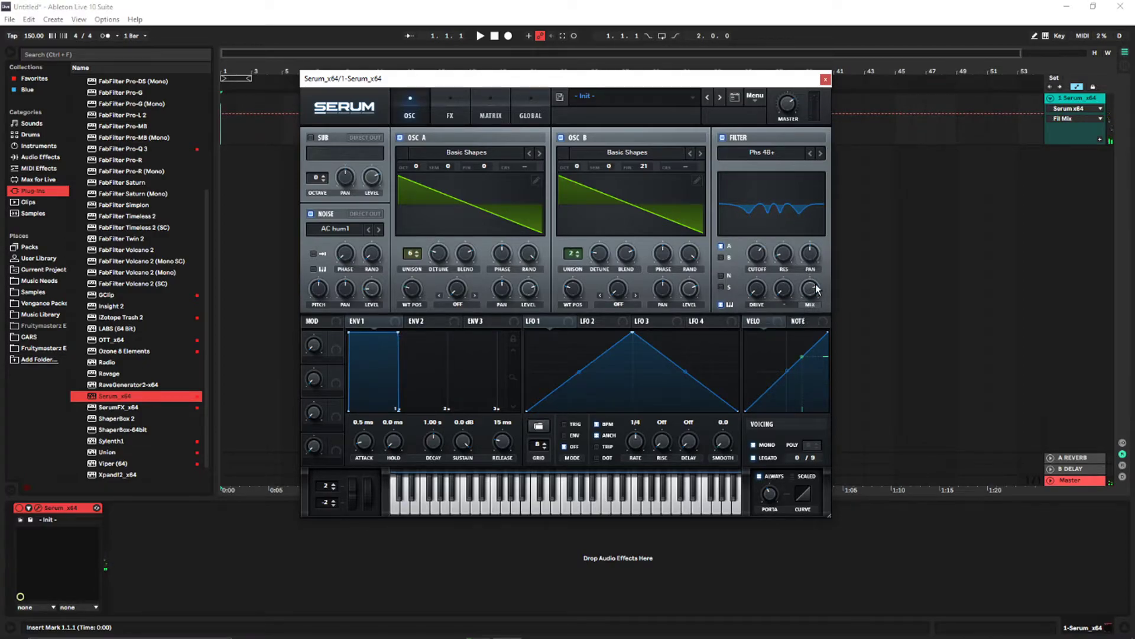
Add a BP 12 filter to the effects and adjust its cutoff to about 246 Hz.
{"action": "left_click", "coordinate": [452, 115]}
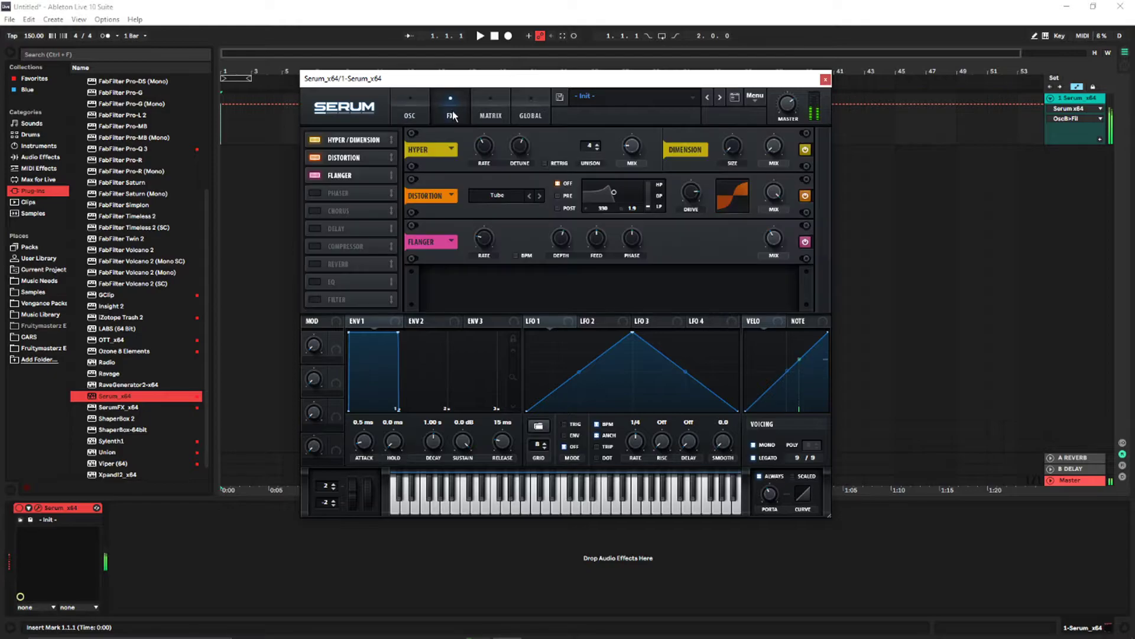
{"action": "left_click", "coordinate": [315, 300]}
{"action": "left_click", "coordinate": [500, 287]}
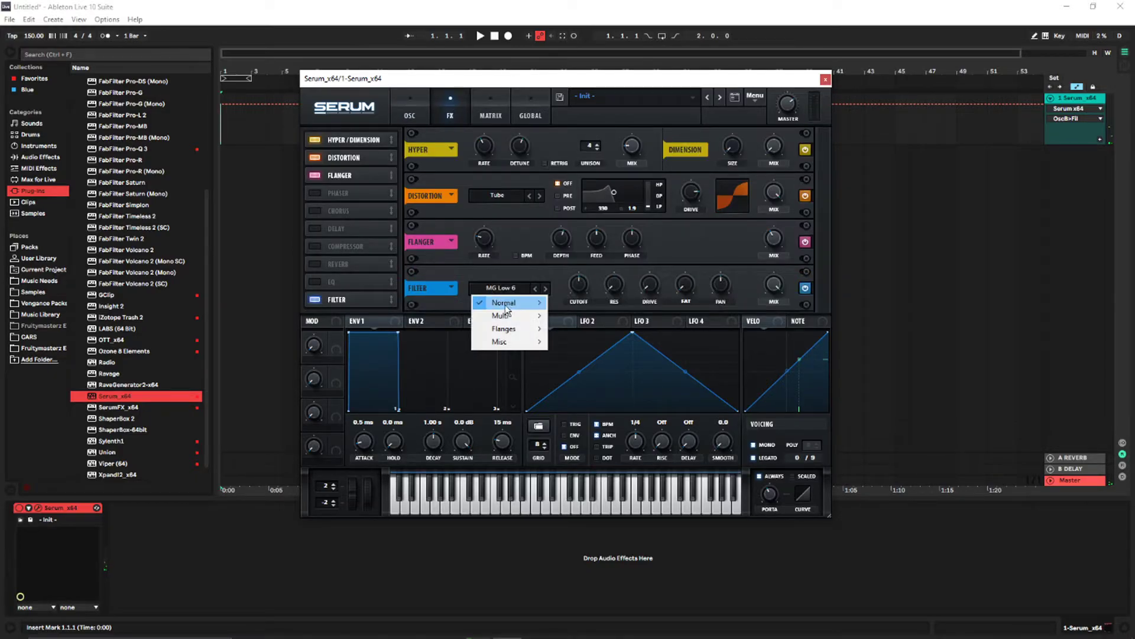
{"action": "mouse_move", "coordinate": [495, 314]}
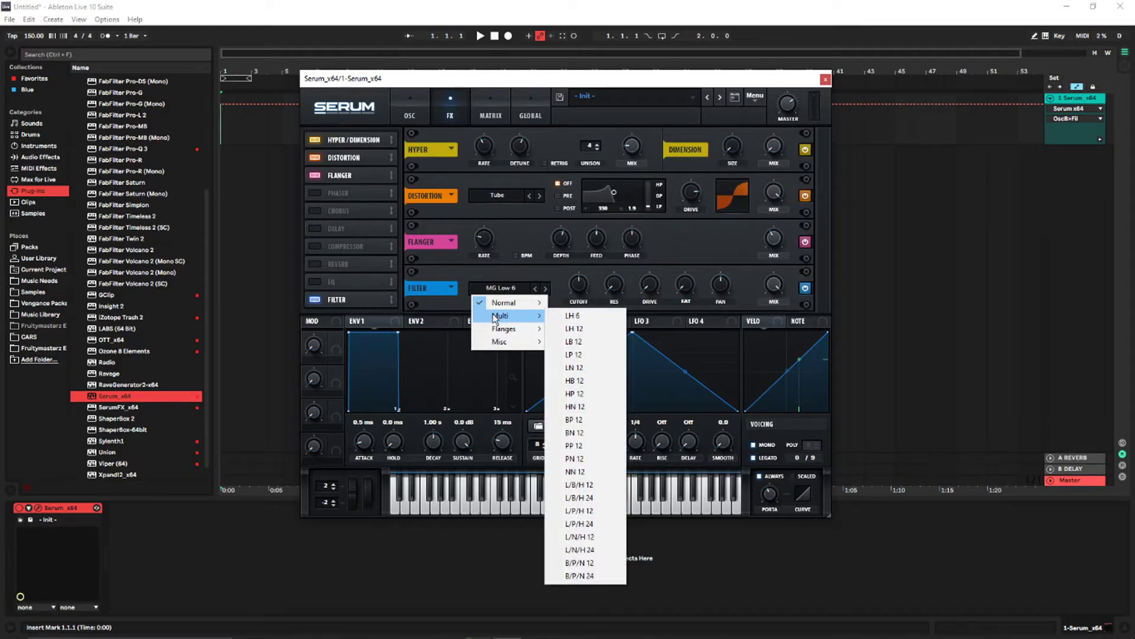
{"action": "left_click", "coordinate": [594, 423]}
{"action": "left_click", "coordinate": [578, 285]}
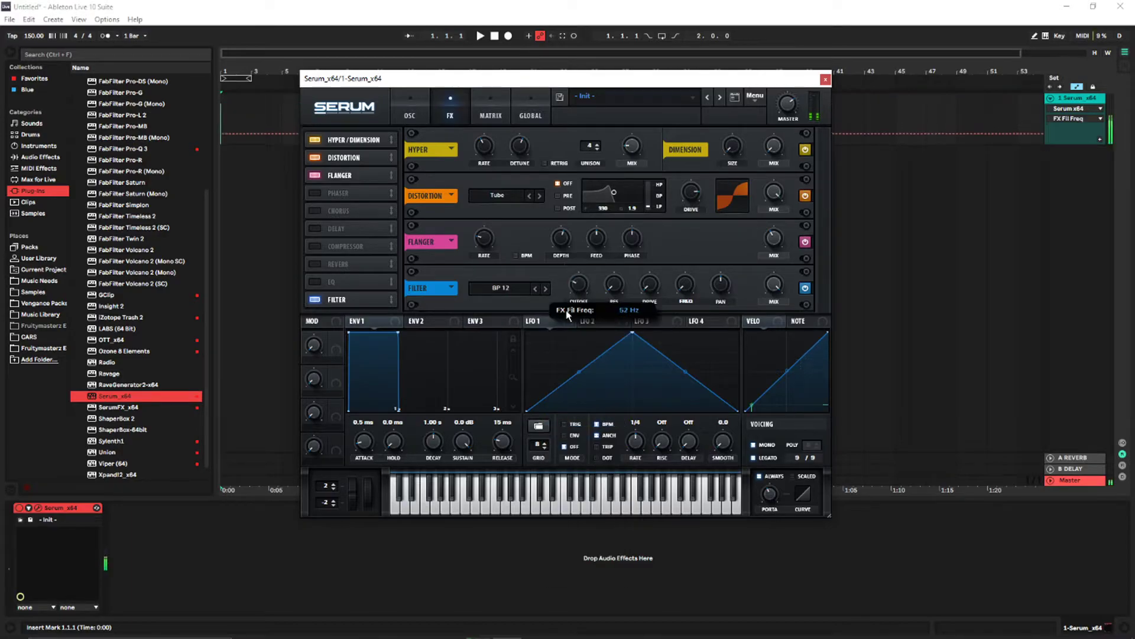
{"action": "left_click_drag", "start_coordinate": [569, 303], "coordinate": [596, 282]}
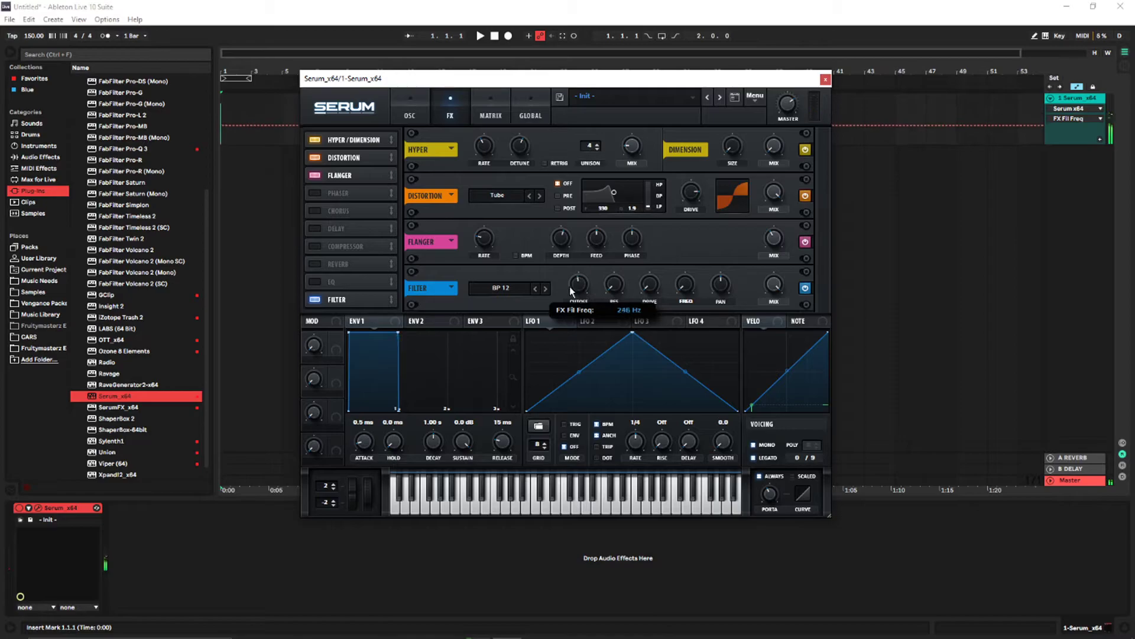
Assign the Mod Wheel to Fil Cutoff in the first row of the modulation matrix.
{"action": "left_click", "coordinate": [352, 494]}
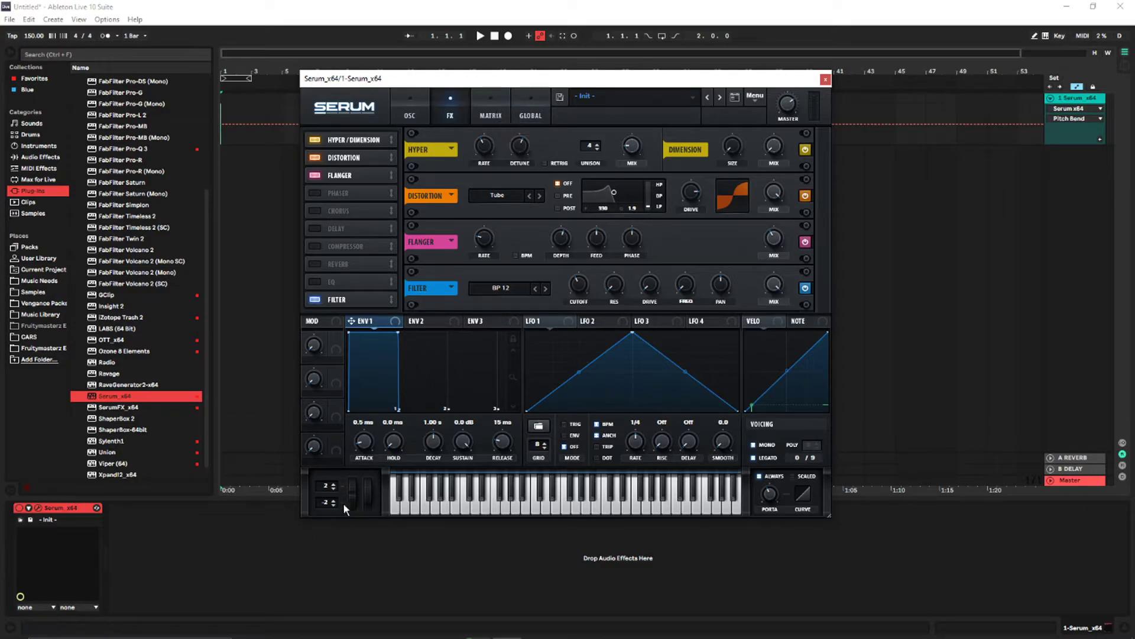
{"action": "left_click", "coordinate": [486, 113]}
{"action": "left_click", "coordinate": [328, 151]}
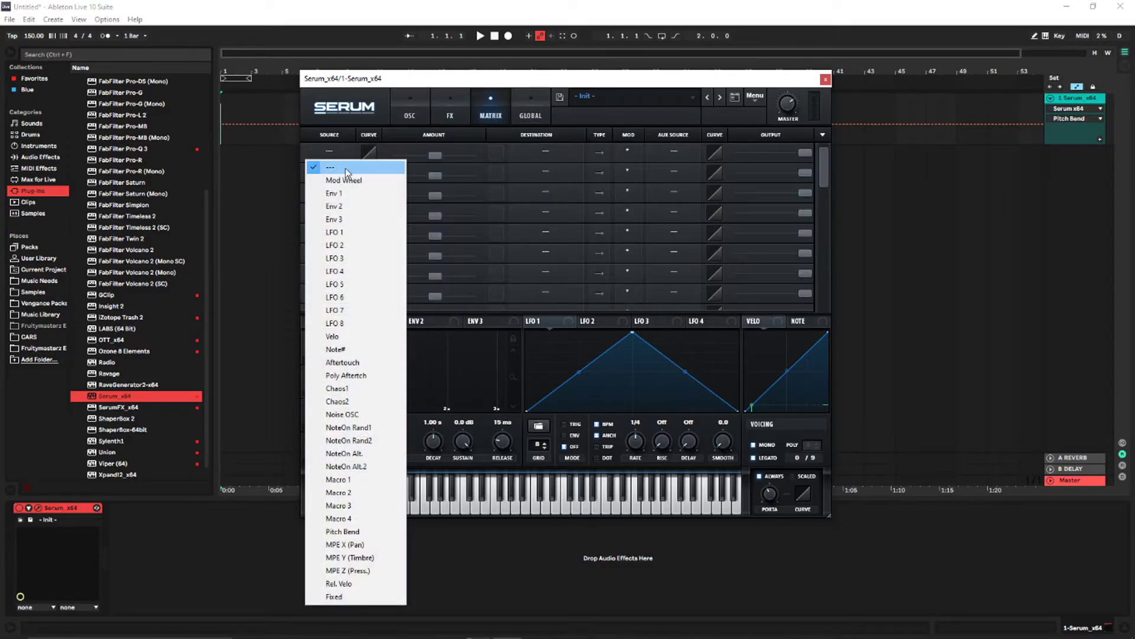
{"action": "left_click", "coordinate": [355, 179]}
{"action": "left_click", "coordinate": [546, 154]}
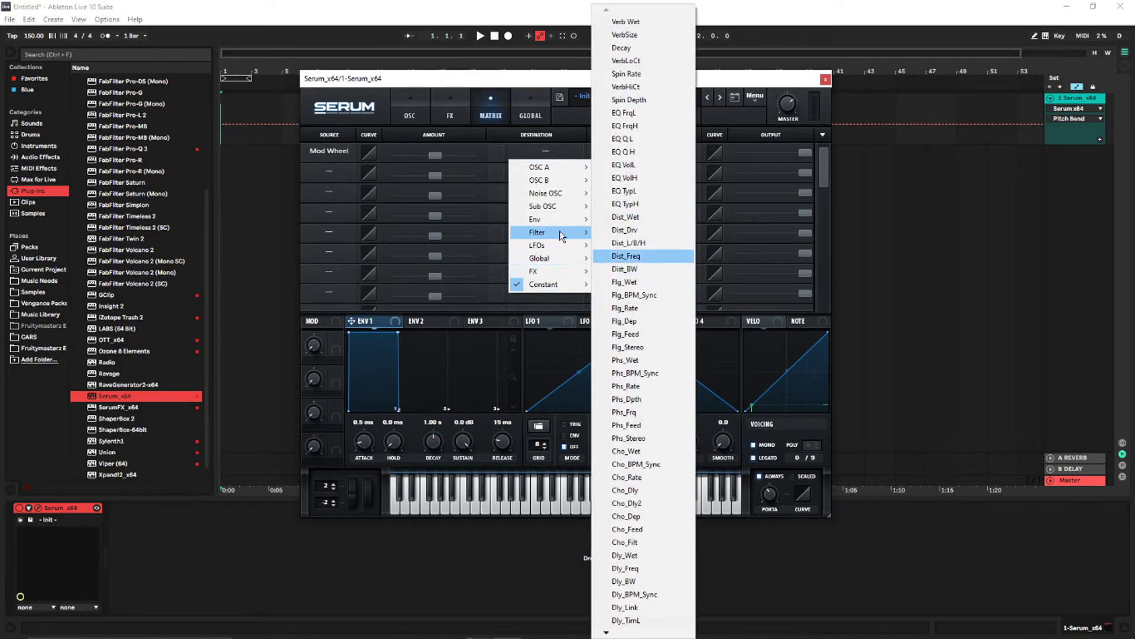
{"action": "mouse_move", "coordinate": [563, 239]}
{"action": "left_click", "coordinate": [626, 232]}
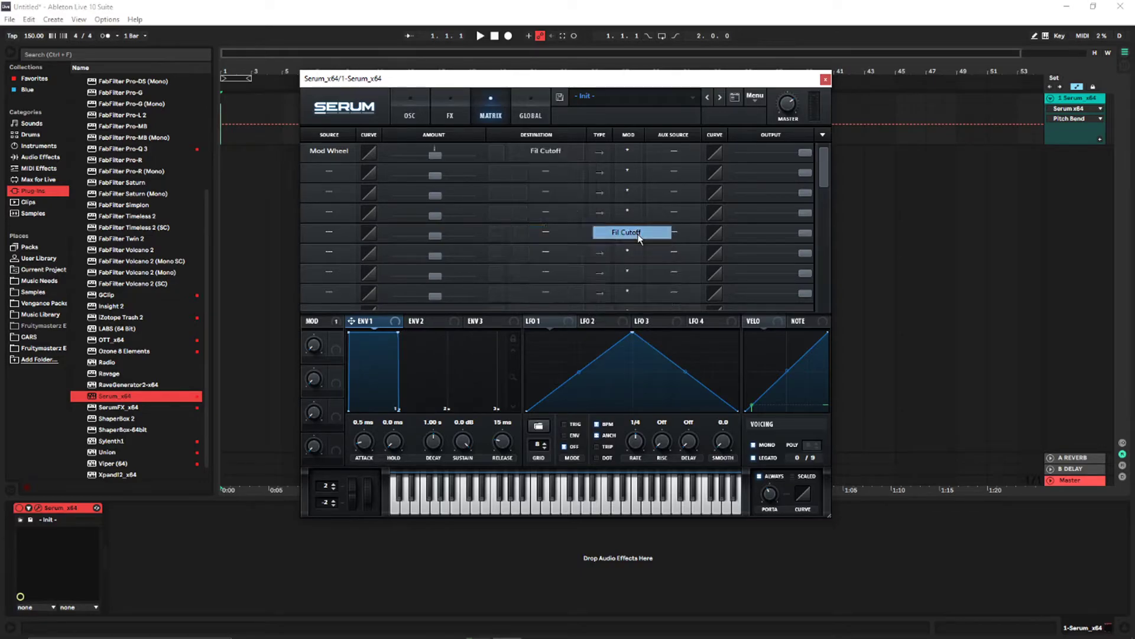
Slightly raise the amount of the mod wheel routing and inspect its available filter destinations.
{"action": "left_click", "coordinate": [408, 111]}
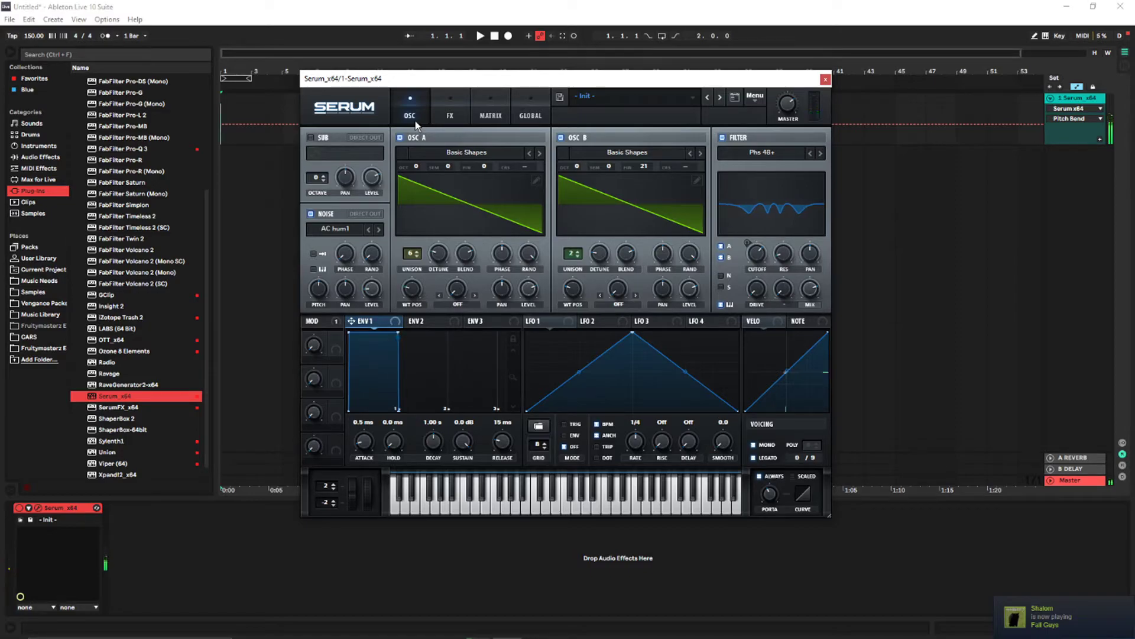
{"action": "left_click", "coordinate": [496, 116]}
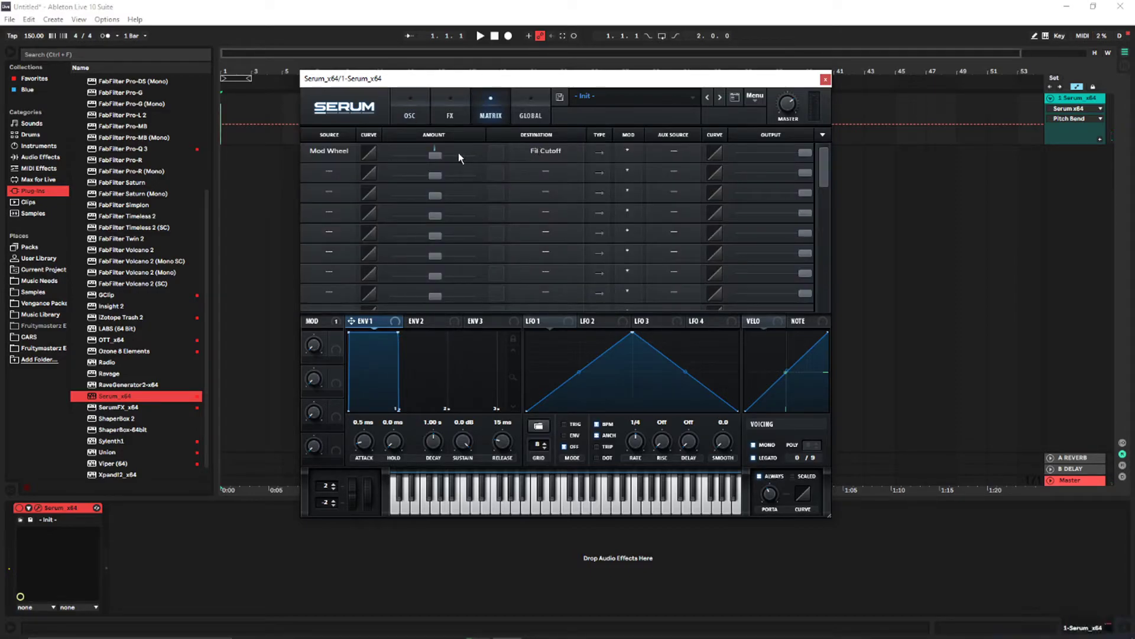
{"action": "left_click_drag", "start_coordinate": [438, 158], "coordinate": [537, 152]}
{"action": "left_click", "coordinate": [537, 151]}
{"action": "left_click", "coordinate": [535, 151]}
{"action": "left_click", "coordinate": [537, 152]}
{"action": "mouse_move", "coordinate": [543, 234]}
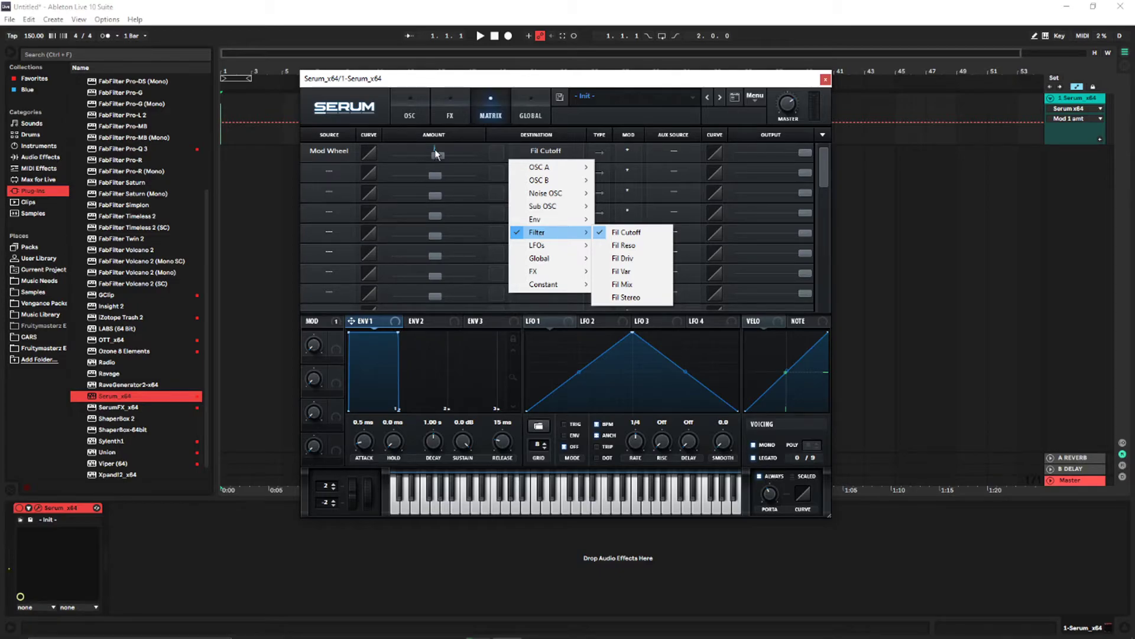
{"action": "left_click", "coordinate": [483, 130]}
Clear the mod wheel routing from the modulation matrix and reset its amount.
{"action": "left_click", "coordinate": [342, 155]}
{"action": "left_click", "coordinate": [331, 165]}
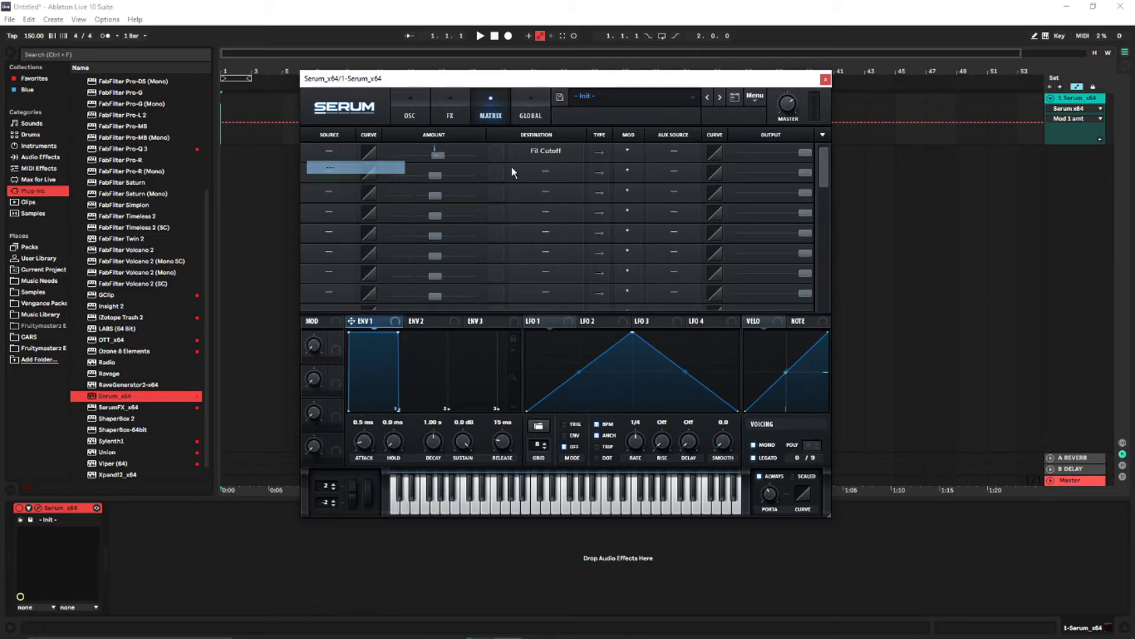
{"action": "left_click", "coordinate": [544, 152]}
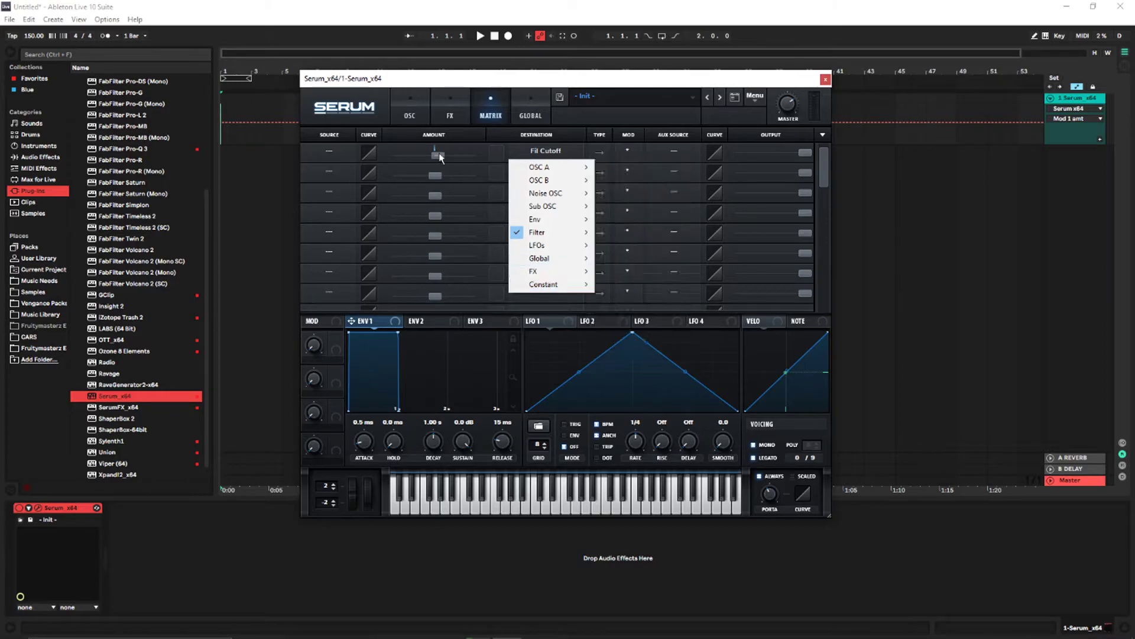
{"action": "right_click", "coordinate": [437, 154]}
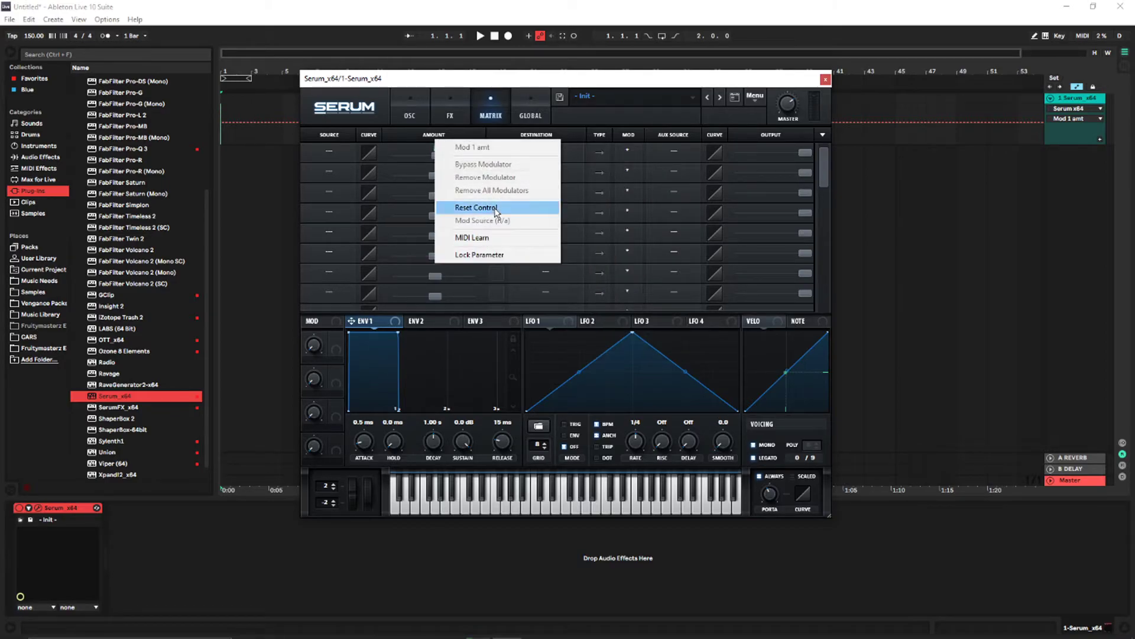
{"action": "left_click", "coordinate": [476, 207]}
Assign Macro 1 to the effects filter's cutoff and rename the macro Sweep FX.
{"action": "left_click", "coordinate": [408, 113]}
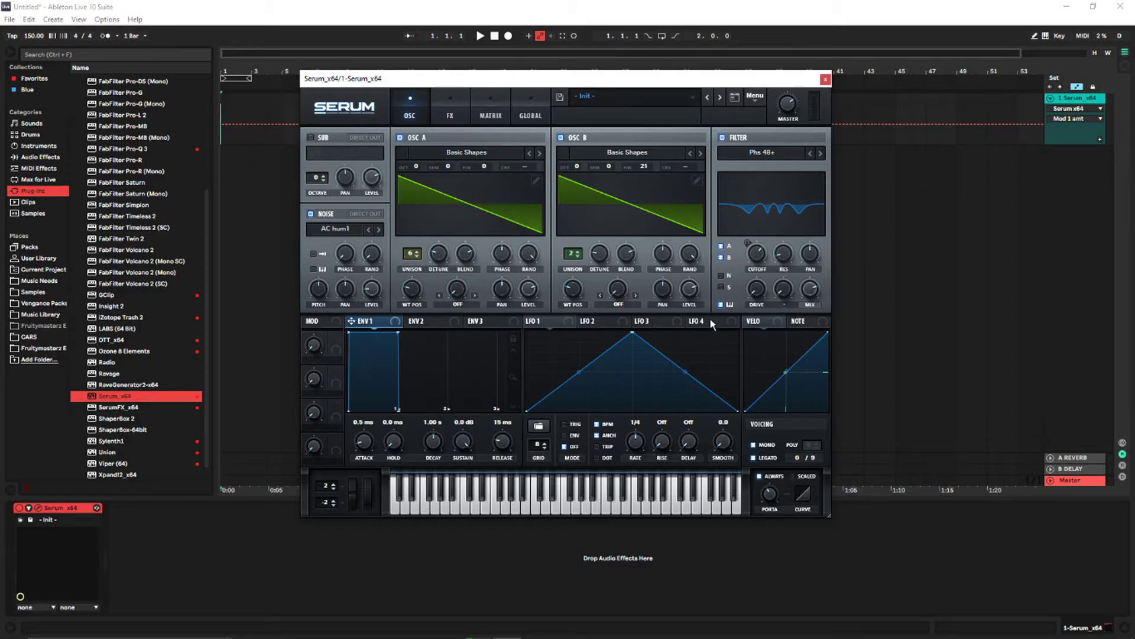
{"action": "left_click", "coordinate": [449, 112]}
{"action": "left_click", "coordinate": [580, 288]}
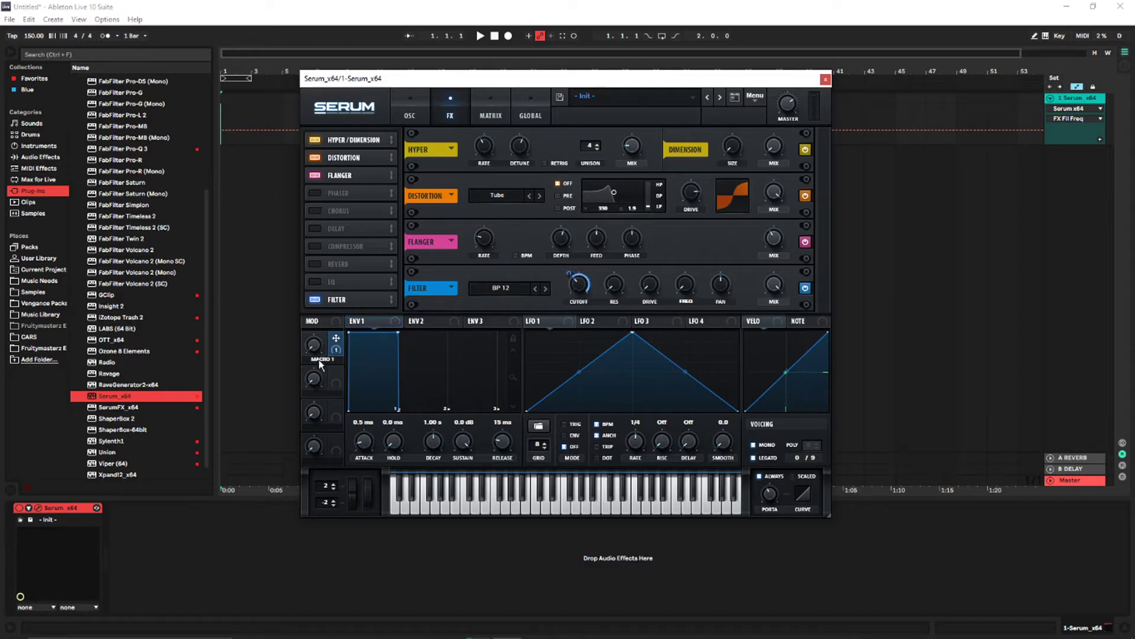
{"action": "left_click_drag", "start_coordinate": [323, 362], "coordinate": [159, 351]}
{"action": "key", "text": "BackSpace"}
{"action": "type", "text": "Sweep FX"}
{"action": "key", "text": "Return"}
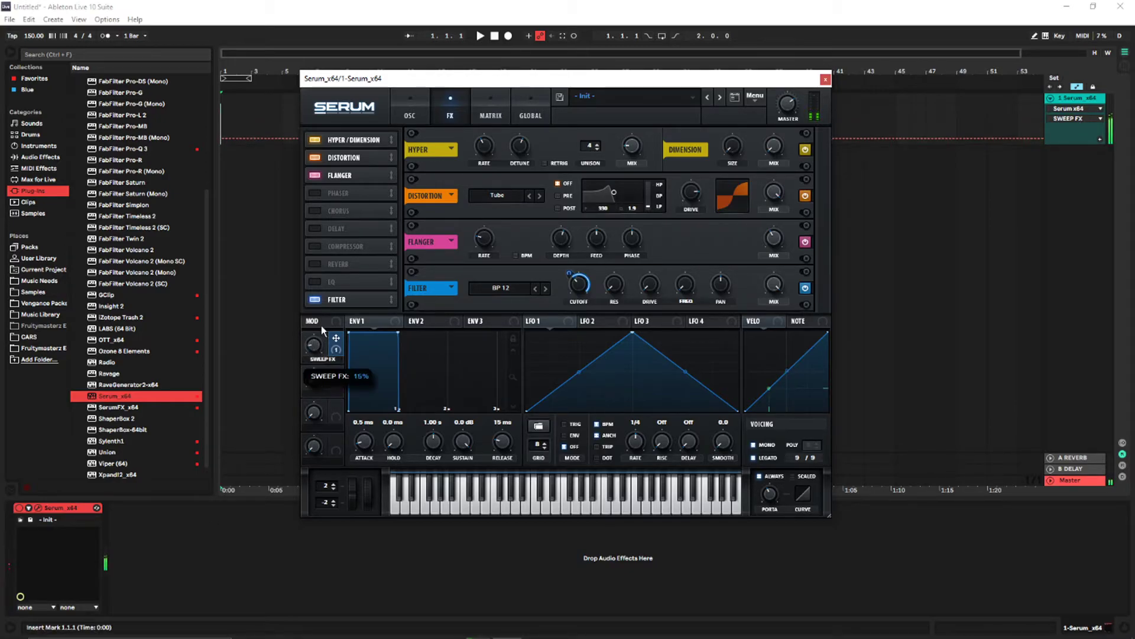
Fine-tune the effects filter sweep with a macro modulation amount of about 46, adjusted drive, about 16% resonance and 94% mix.
{"action": "mouse_move", "coordinate": [576, 286]}
{"action": "left_mouse_down"}
{"action": "mouse_move", "coordinate": [564, 295]}
{"action": "mouse_move", "coordinate": [579, 270]}
{"action": "left_mouse_up"}
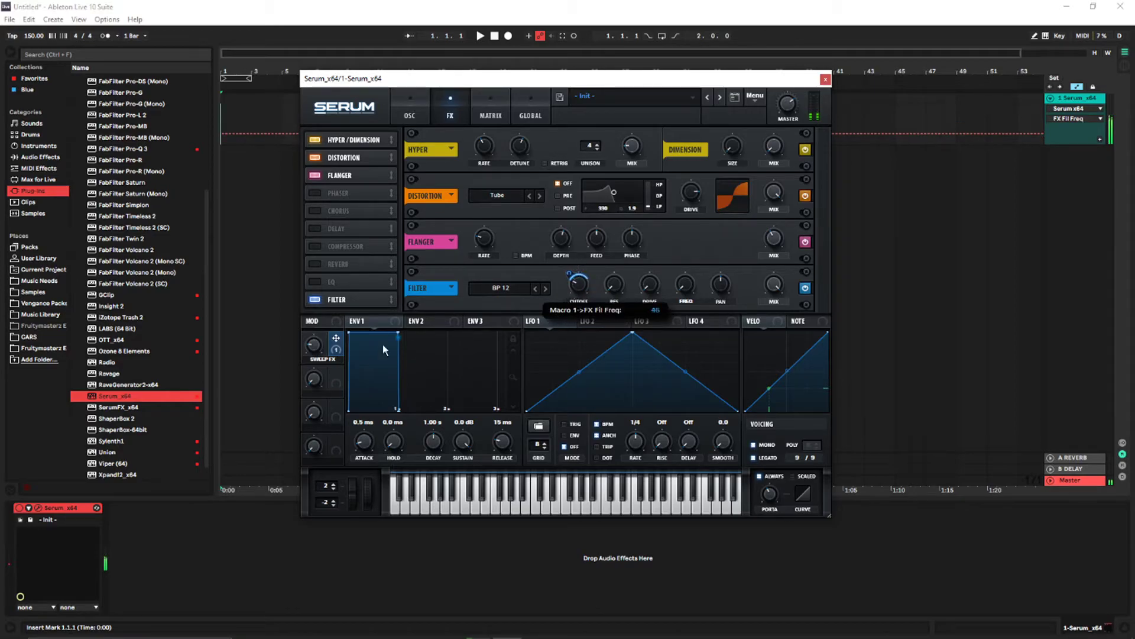
{"action": "left_click", "coordinate": [317, 344]}
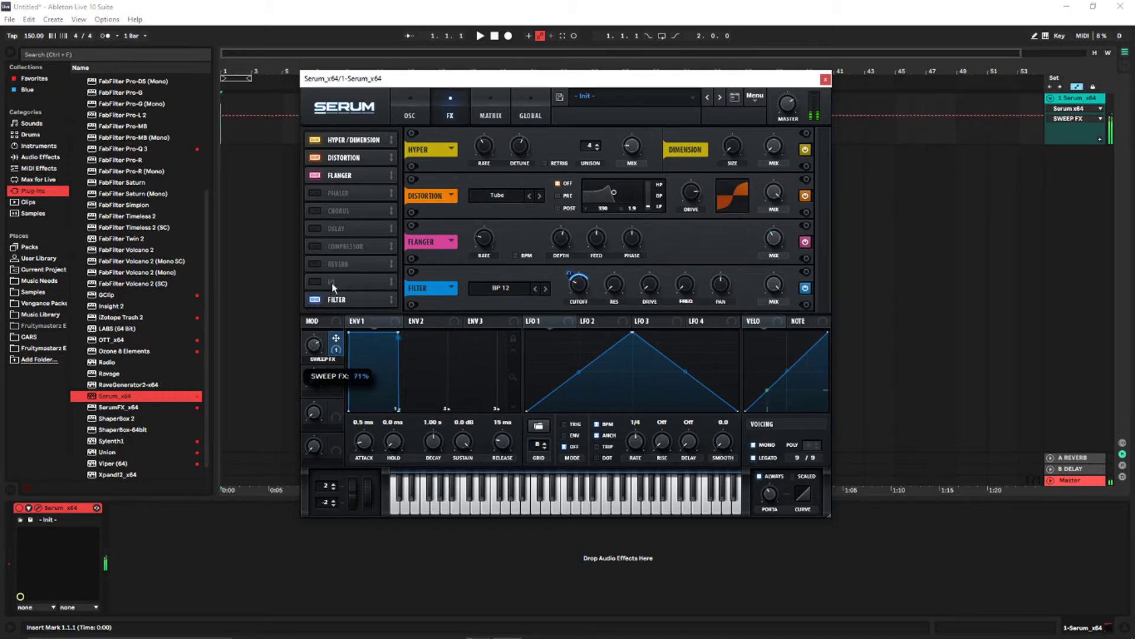
{"action": "left_click", "coordinate": [649, 285]}
{"action": "left_click", "coordinate": [614, 285]}
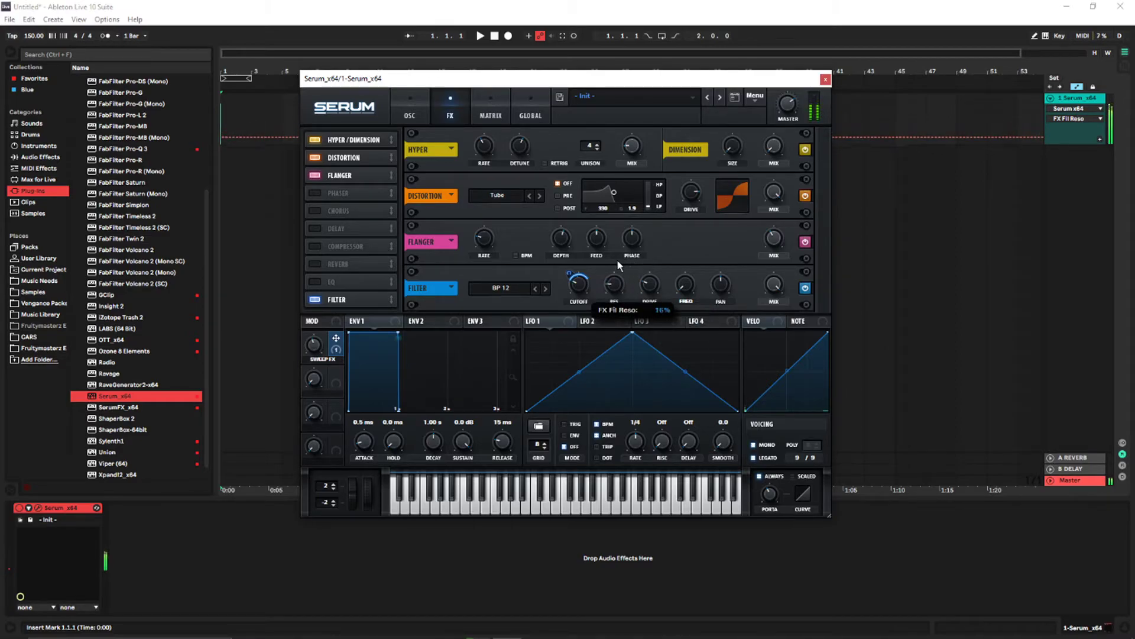
{"action": "left_click", "coordinate": [774, 285]}
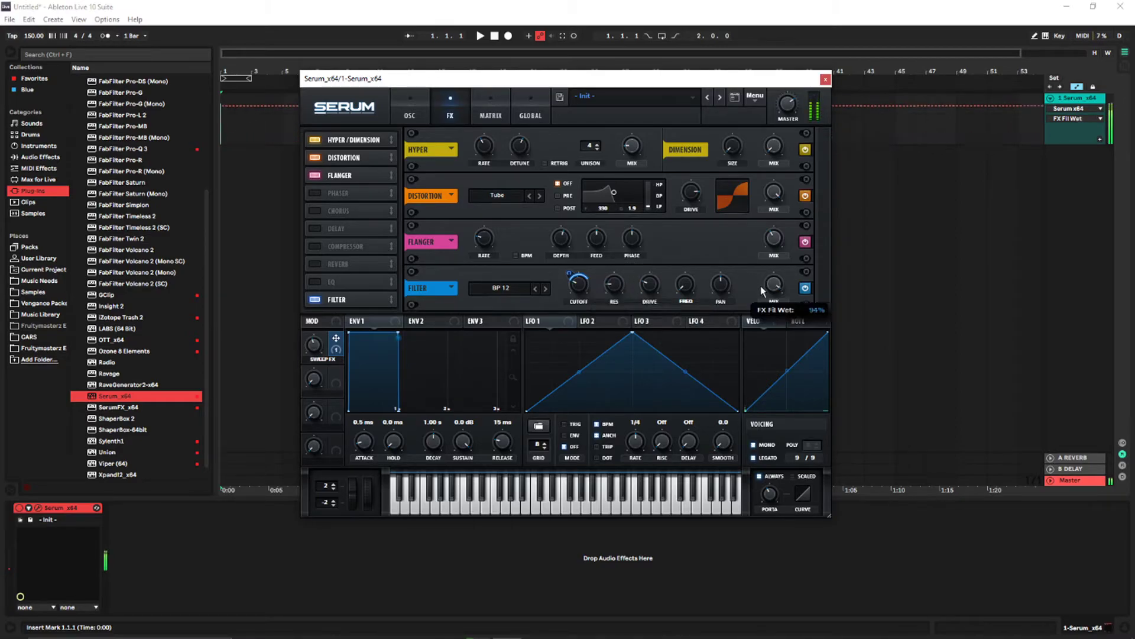
Audition the Sweep FX macro, set the effects filter's variable control to 34%, and close the synth window.
{"action": "left_click", "coordinate": [317, 351]}
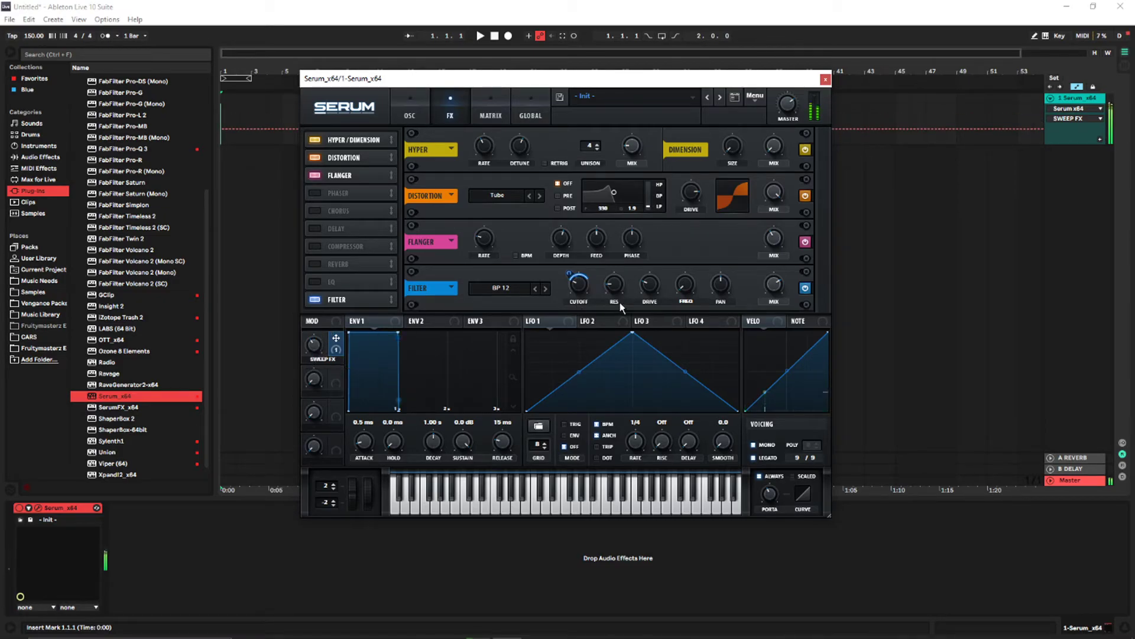
{"action": "left_click", "coordinate": [694, 280]}
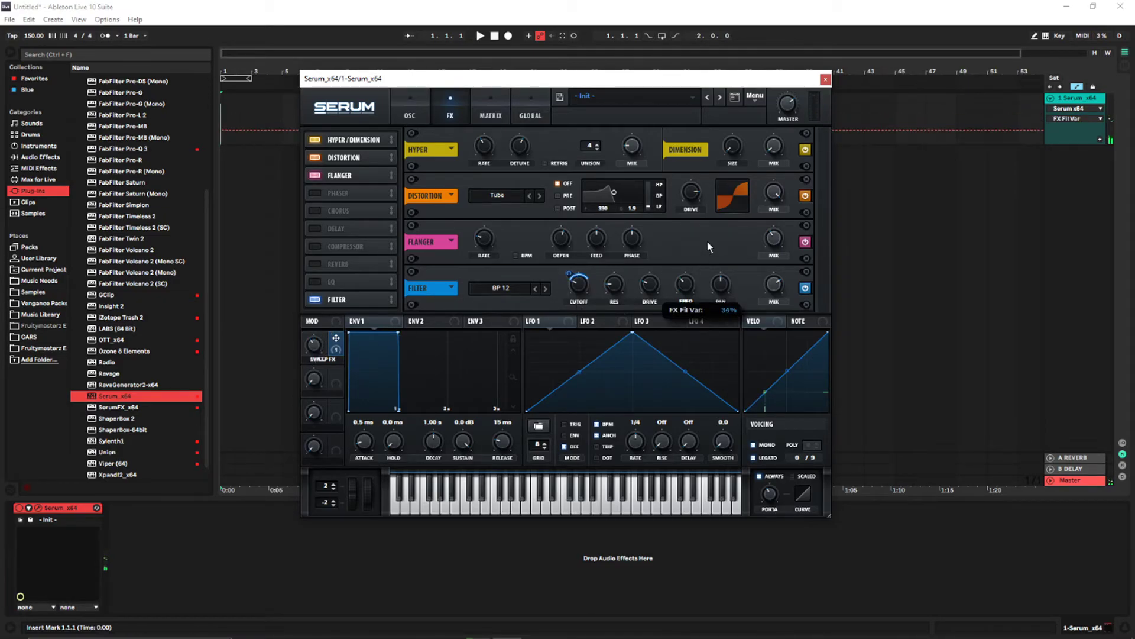
{"action": "left_click", "coordinate": [824, 79]}
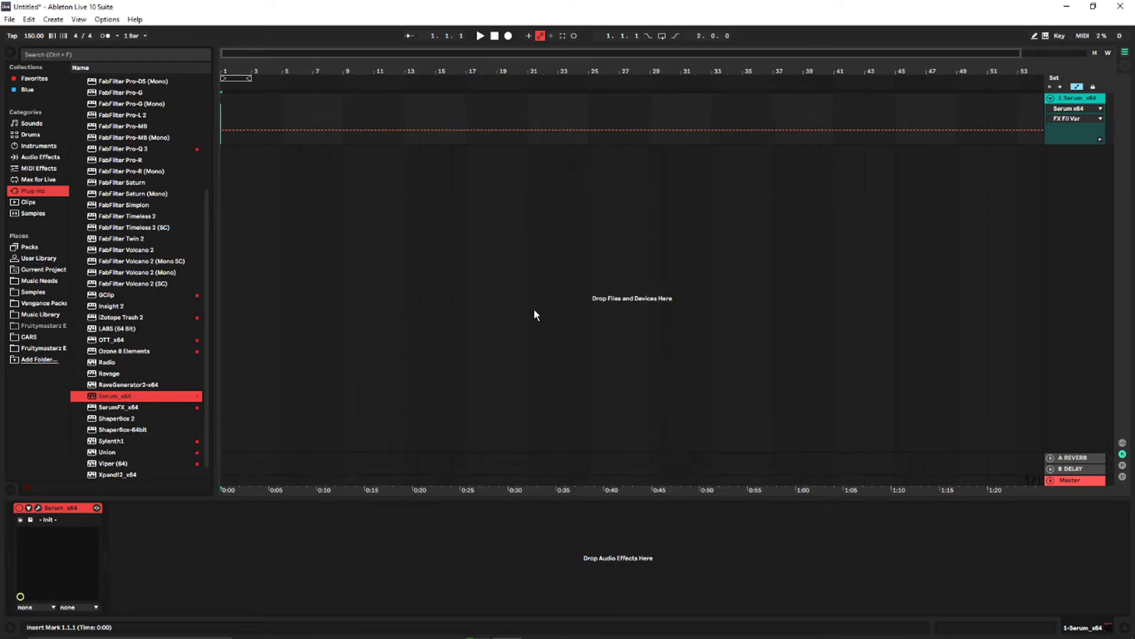
Find Saturator among the audio effects and add it to the track after Serum.
{"action": "left_click", "coordinate": [37, 158]}
{"action": "scroll", "coordinate": [140, 272], "scroll_direction": "down", "scroll_amount": 2}
{"action": "left_click_drag", "start_coordinate": [136, 419], "coordinate": [144, 457]}
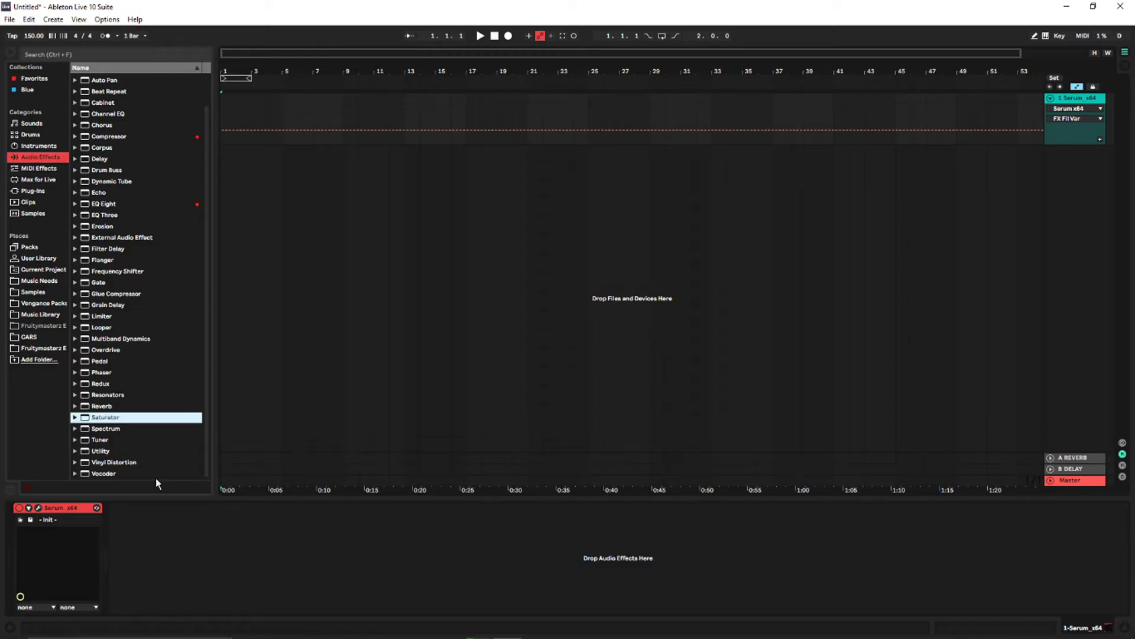
{"action": "left_click_drag", "start_coordinate": [105, 419], "coordinate": [207, 555]}
Compare Saturator's Analog Clip and Hard Curve types, choose Hard Curve, and set Dry/Wet to 52.4%.
{"action": "left_click", "coordinate": [172, 569]}
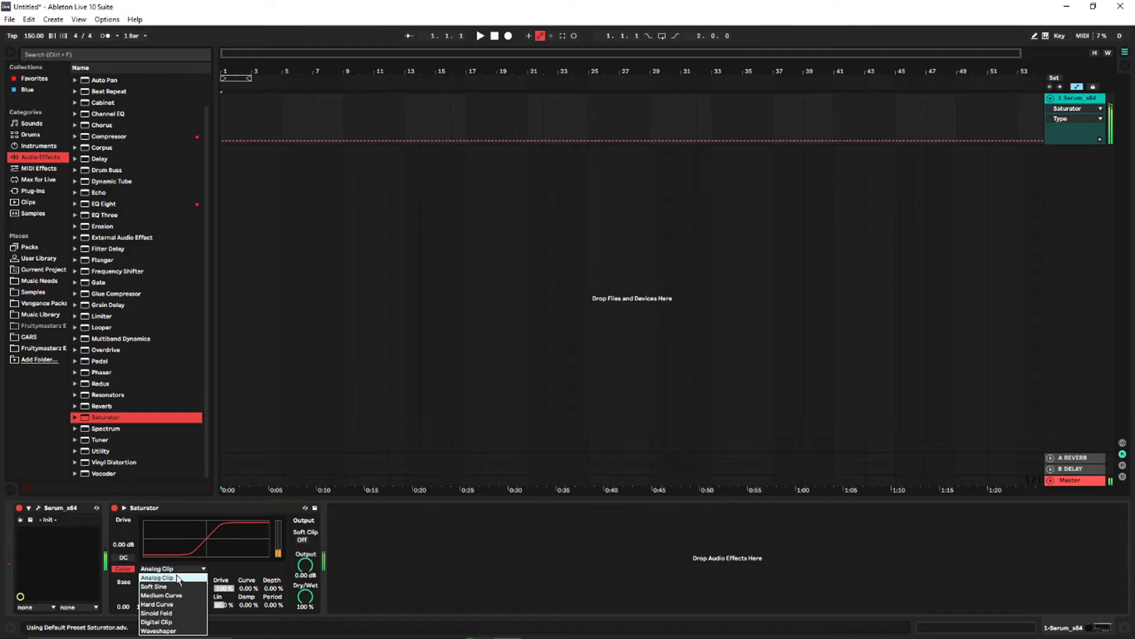
{"action": "left_click", "coordinate": [166, 604]}
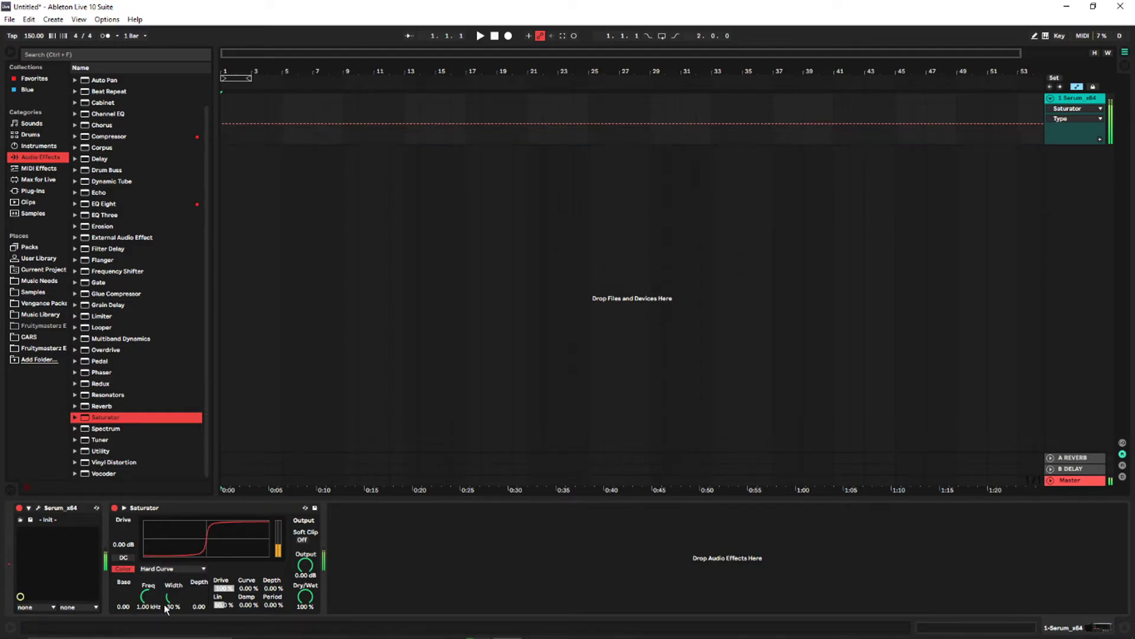
{"action": "left_click", "coordinate": [163, 569]}
{"action": "left_click", "coordinate": [164, 578]}
{"action": "left_click", "coordinate": [161, 569]}
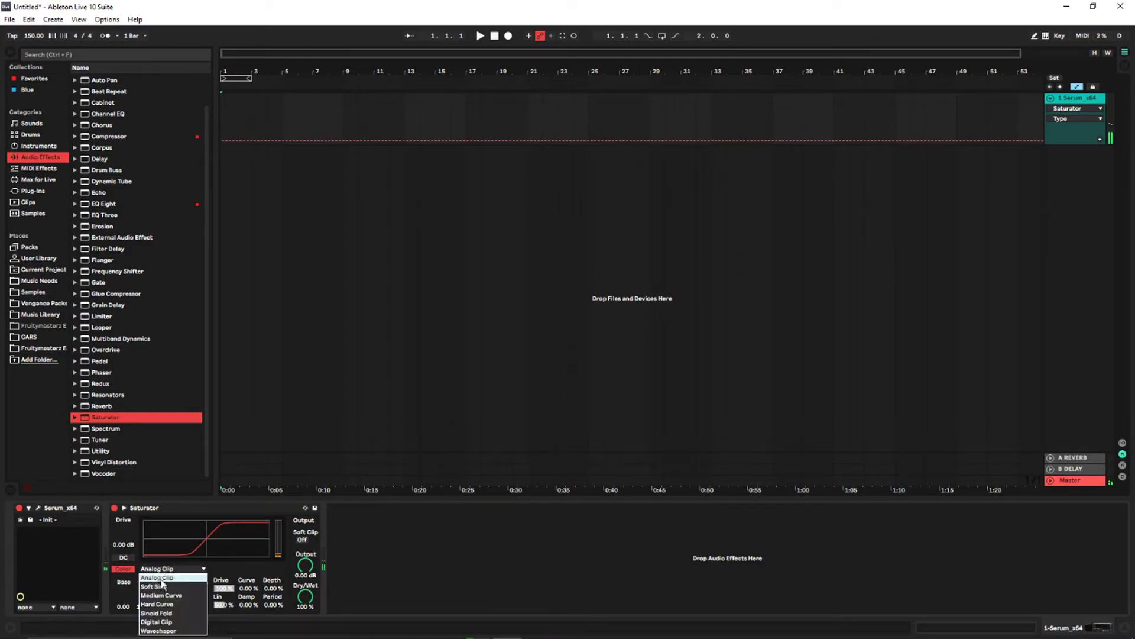
{"action": "left_click", "coordinate": [161, 604]}
{"action": "left_click_drag", "start_coordinate": [305, 597], "coordinate": [307, 597]}
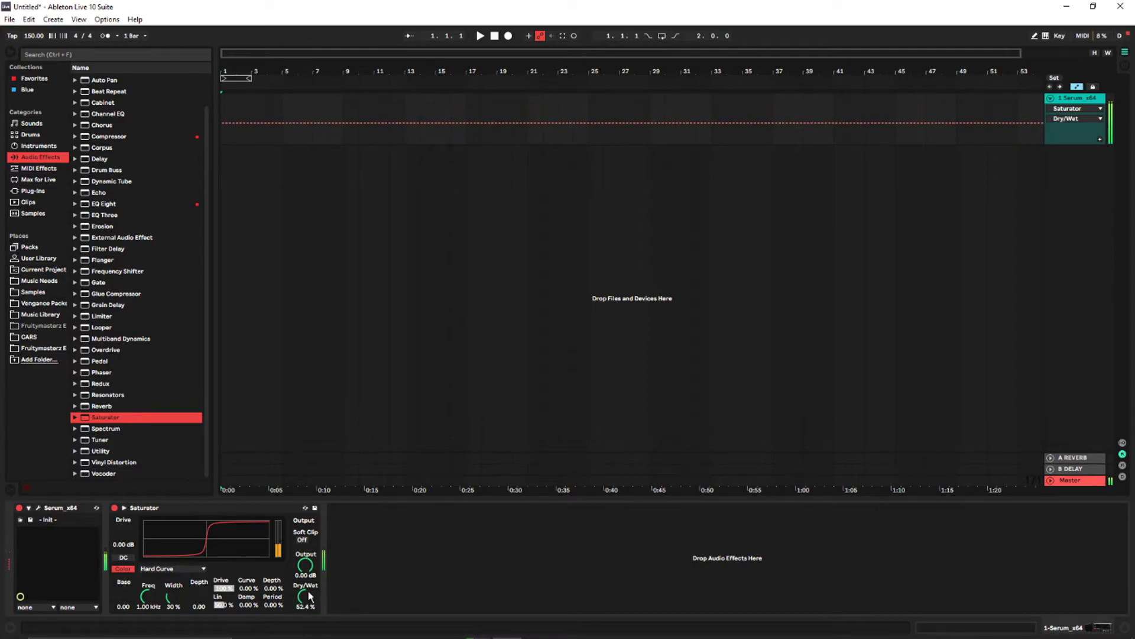
Reopen Serum, sweep oscillator B's fine tuning and settle it at 23, and close the synth window.
{"action": "left_click", "coordinate": [38, 508]}
{"action": "left_click_drag", "start_coordinate": [646, 166], "coordinate": [651, 94]}
{"action": "left_click_drag", "start_coordinate": [655, 36], "coordinate": [651, 162]}
{"action": "left_click_drag", "start_coordinate": [577, 166], "coordinate": [673, 94]}
{"action": "left_click_drag", "start_coordinate": [644, 170], "coordinate": [626, 201]}
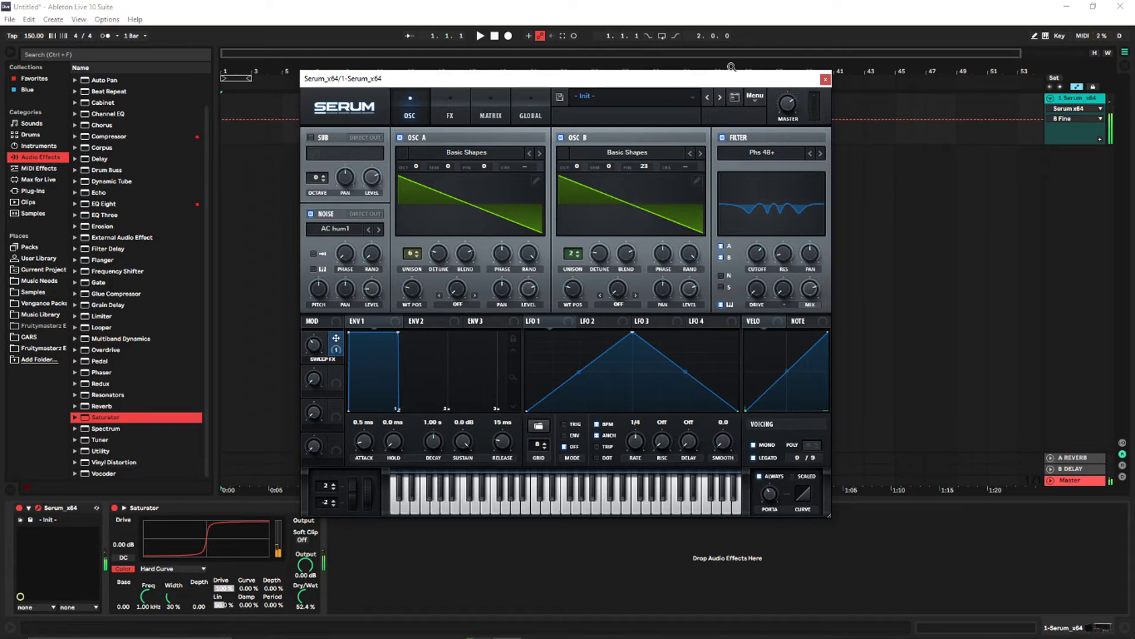
{"action": "left_click", "coordinate": [825, 79]}
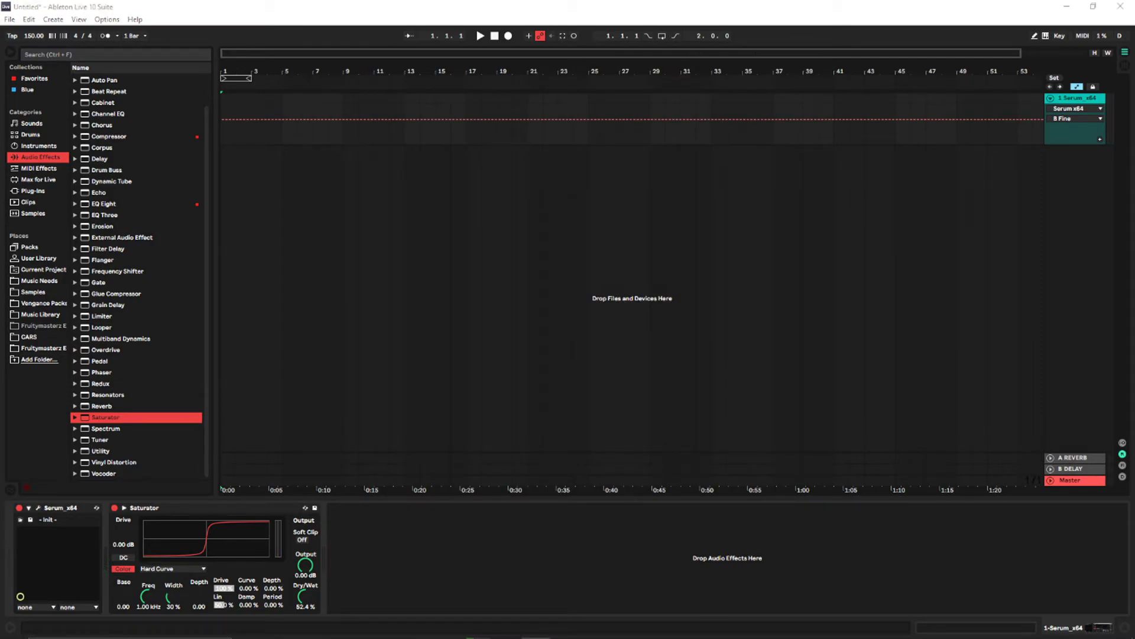
Add the OTT preset of Multiband Dynamics after Saturator, set its Amount to 31%, and collapse both devices.
{"action": "left_click", "coordinate": [118, 338]}
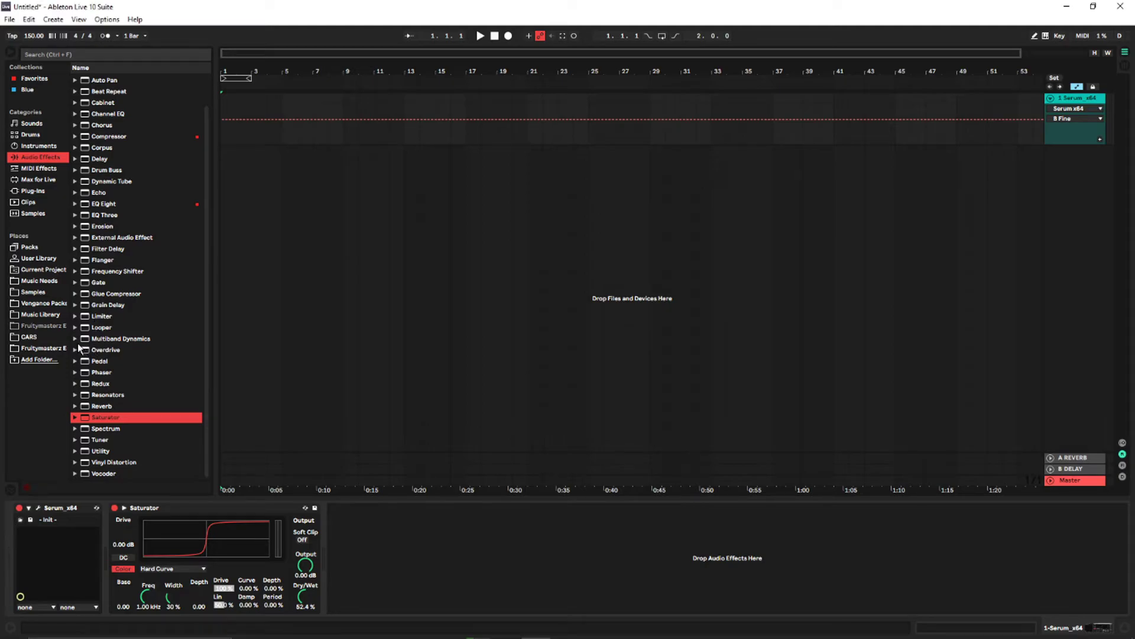
{"action": "left_click_drag", "start_coordinate": [122, 422], "coordinate": [412, 540]}
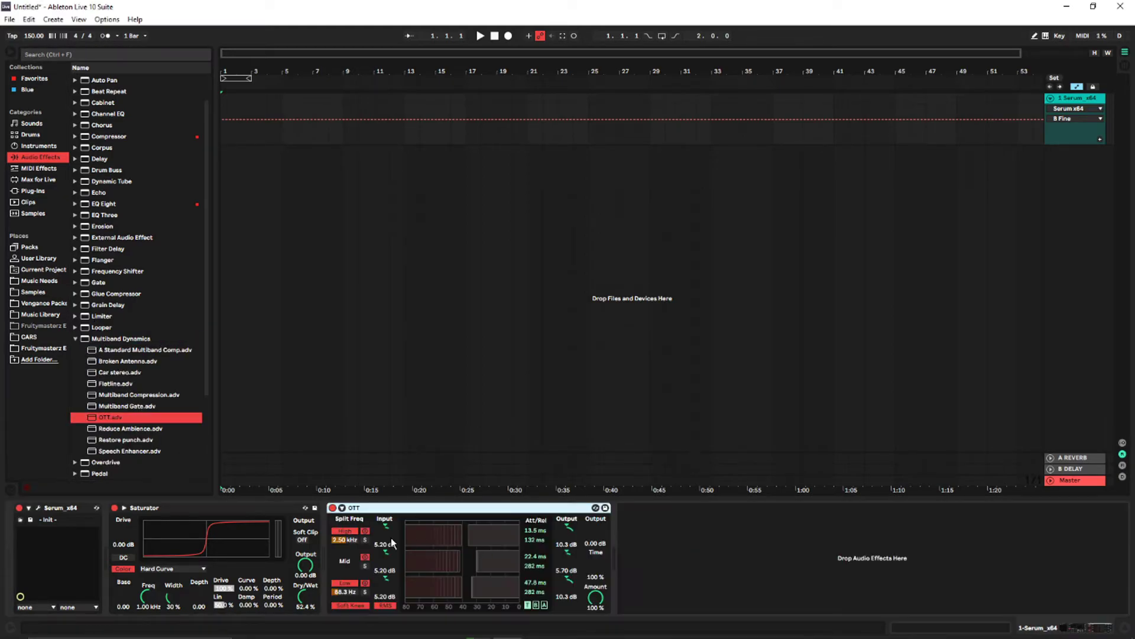
{"action": "double_click", "coordinate": [278, 506]}
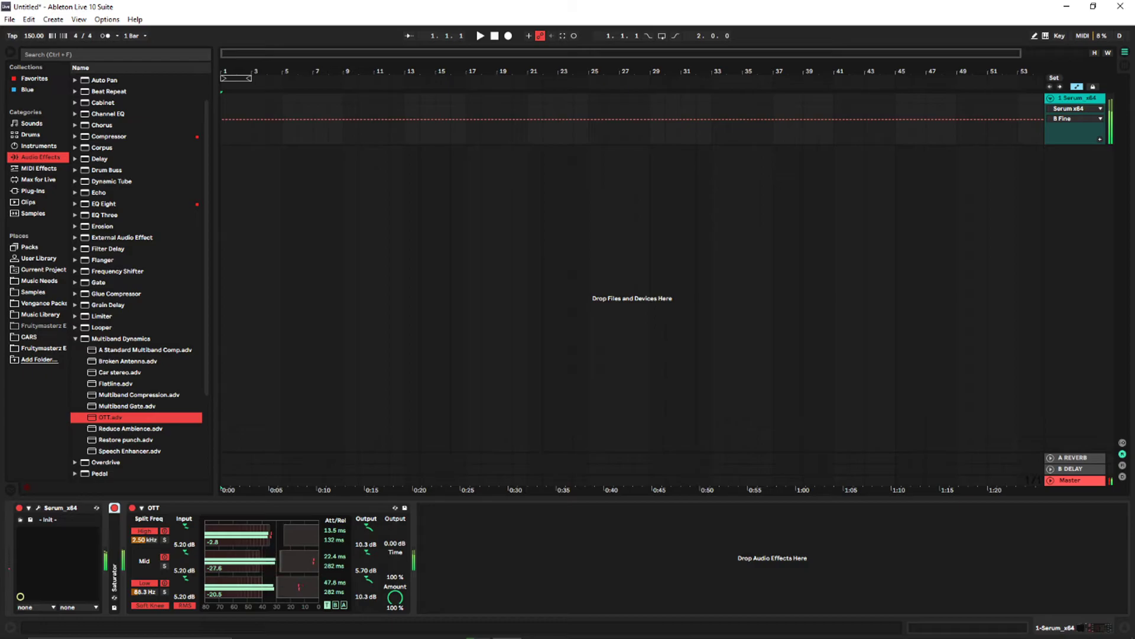
{"action": "left_click_drag", "start_coordinate": [395, 596], "coordinate": [395, 634]}
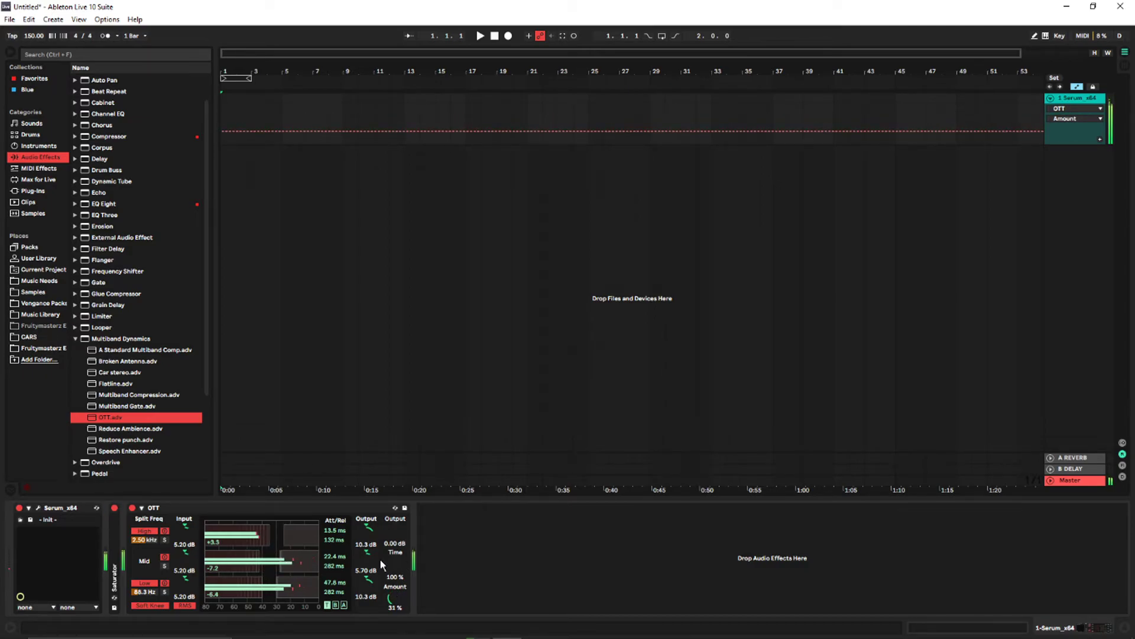
{"action": "double_click", "coordinate": [307, 507]}
Add EQ Eight after OTT with a low cut, a 215 Hz dip of -3.84 dB, a slight mid boost and 5.27 kHz at -1.61 dB.
{"action": "left_click_drag", "start_coordinate": [108, 207], "coordinate": [274, 562]}
{"action": "left_click", "coordinate": [195, 598]}
{"action": "left_click", "coordinate": [194, 537]}
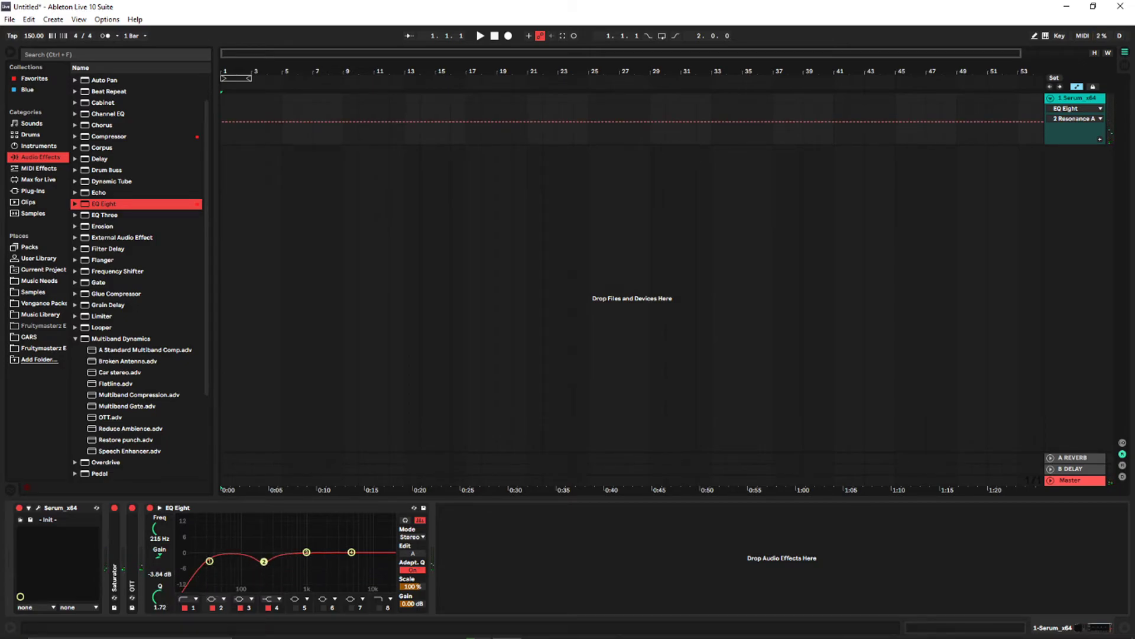
{"action": "left_click_drag", "start_coordinate": [307, 551], "coordinate": [352, 556]}
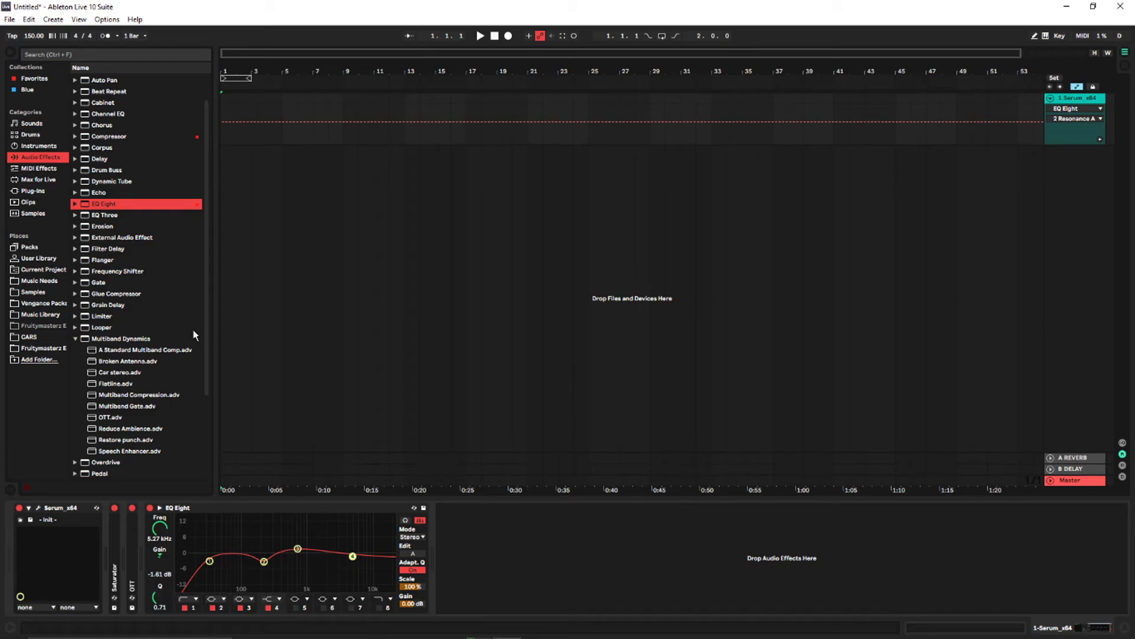
Reopen Serum, browse the Raveologist preset packs, and load Bass 1 - Sick Reese Bass from the Hardstyle Sound Bank.
{"action": "left_click", "coordinate": [38, 507]}
{"action": "left_click", "coordinate": [628, 98]}
{"action": "mouse_move", "coordinate": [663, 298]}
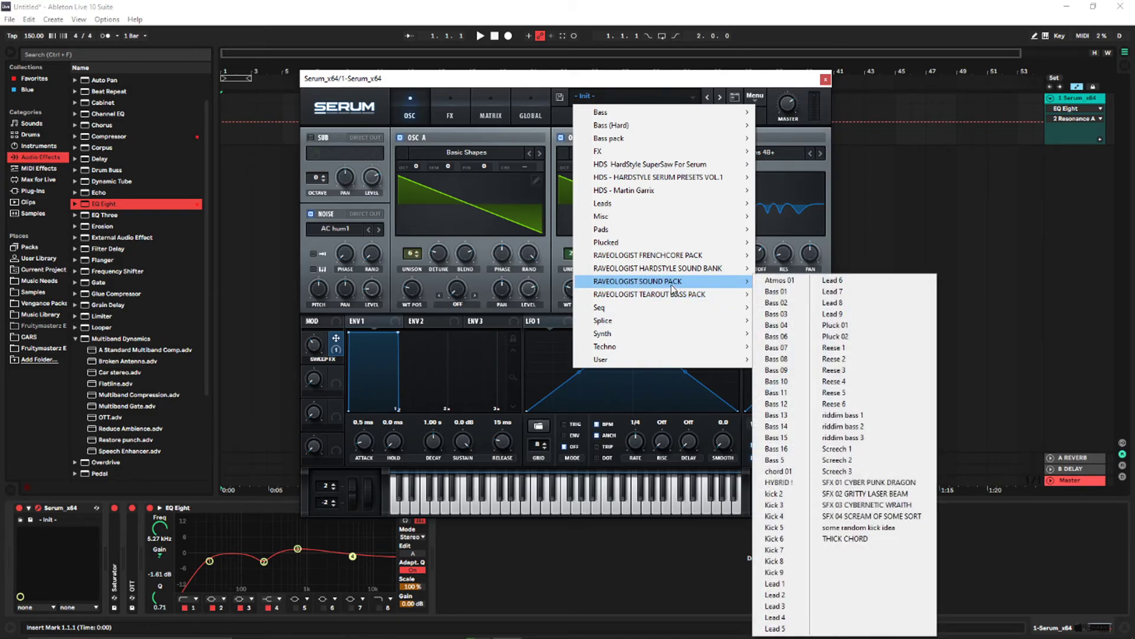
{"action": "mouse_move", "coordinate": [679, 267]}
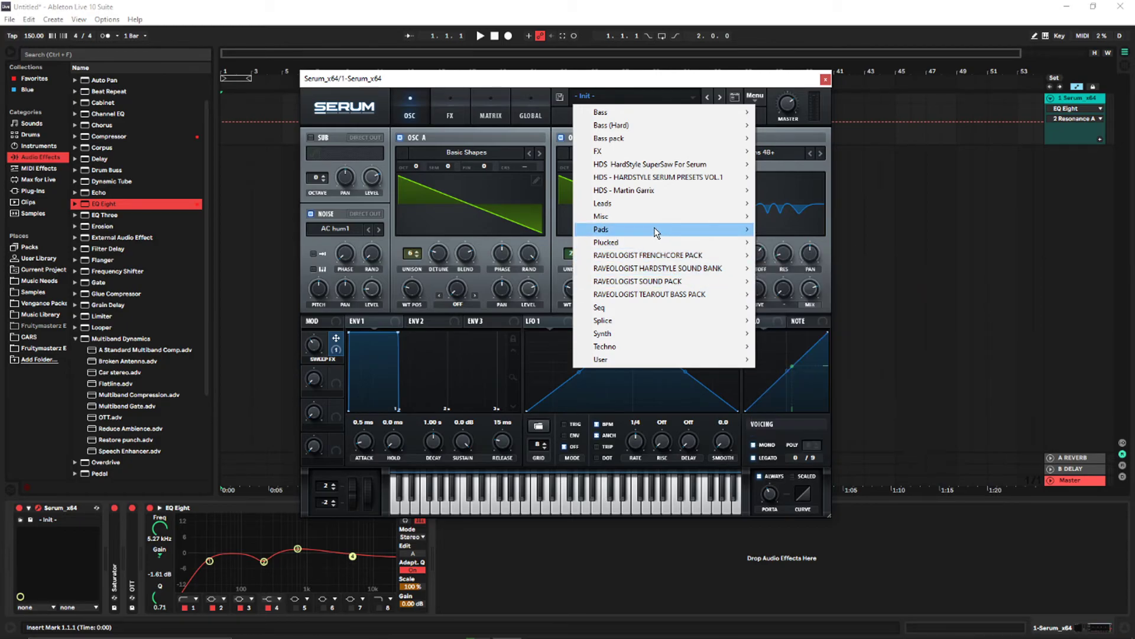
{"action": "mouse_move", "coordinate": [640, 258]}
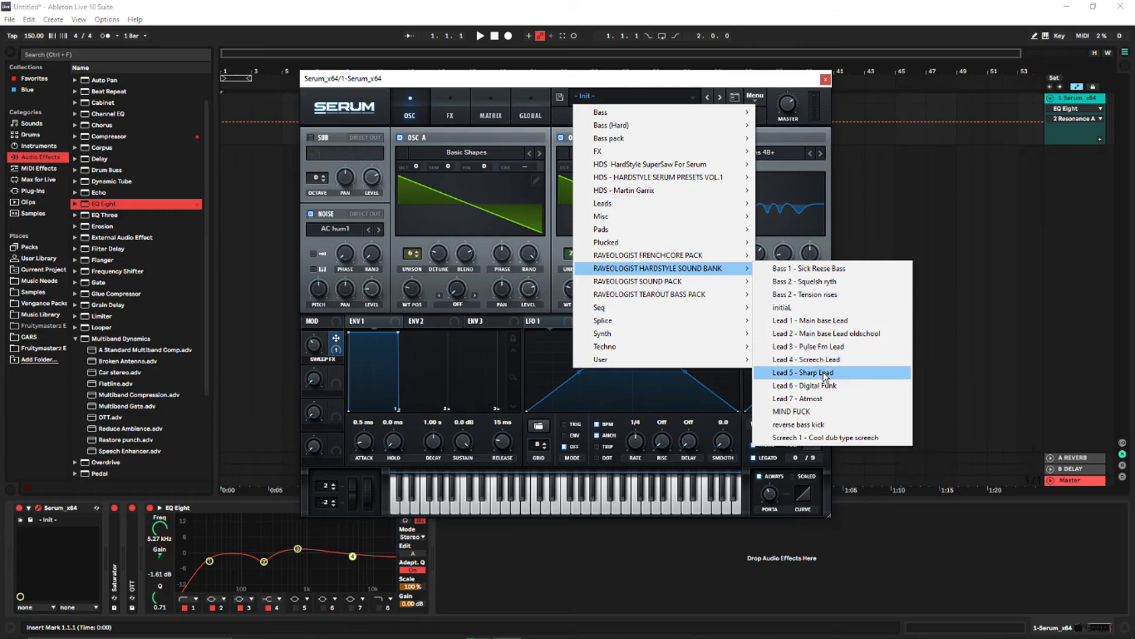
{"action": "left_click", "coordinate": [816, 269]}
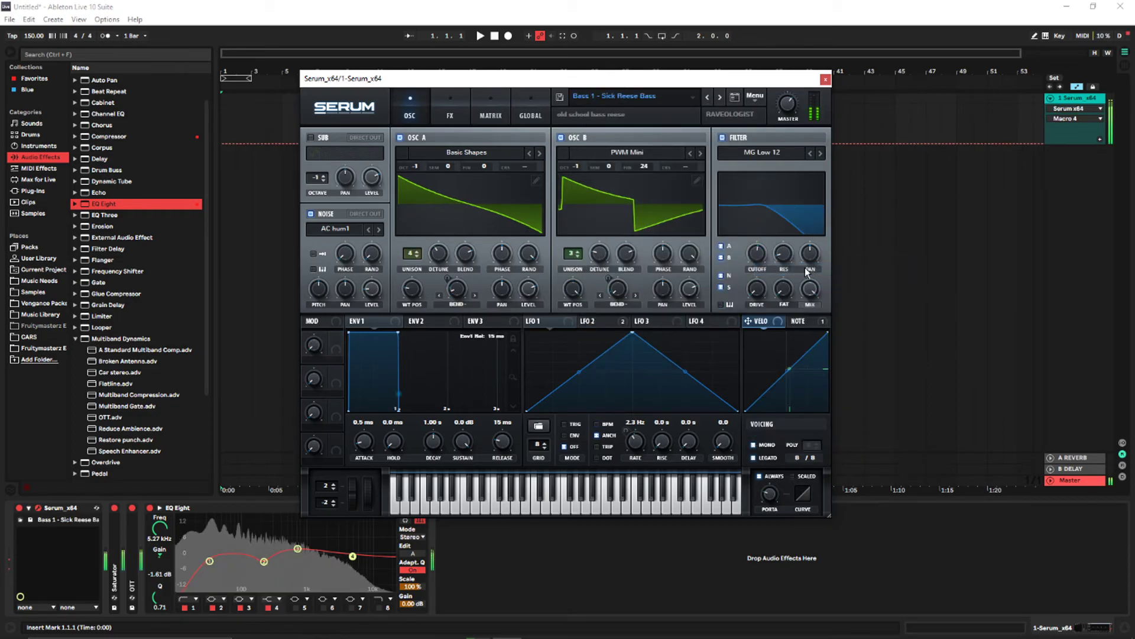
Bypass Saturator, OTT and EQ Eight to hear the preset dry, and inspect its LFO 2 and effects settings.
{"action": "left_click", "coordinate": [131, 508]}
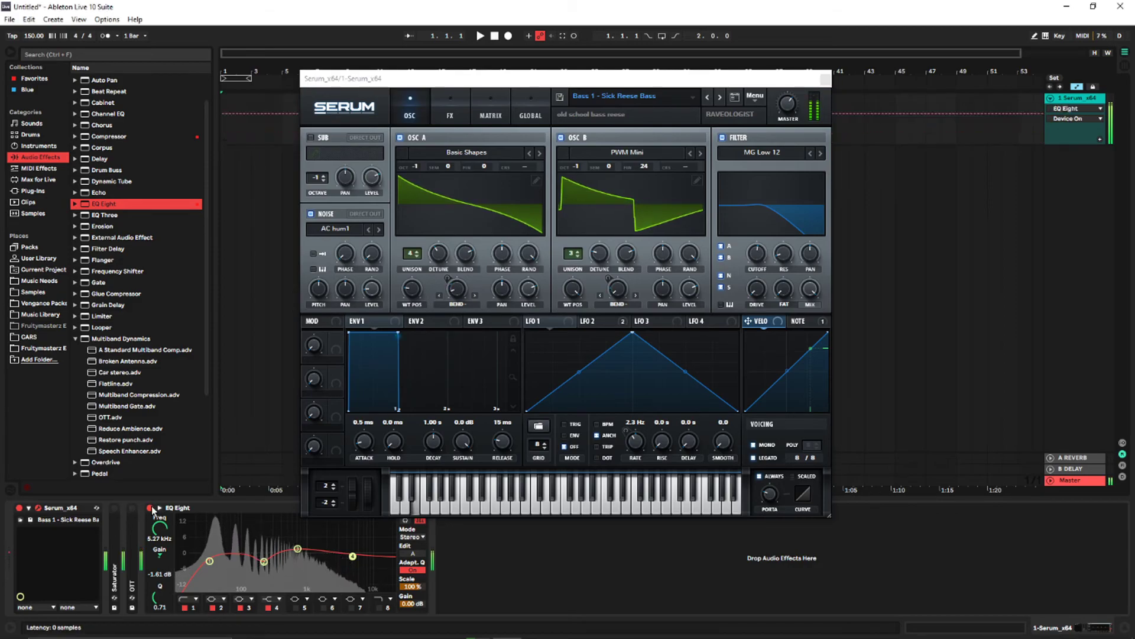
{"action": "left_click", "coordinate": [149, 507]}
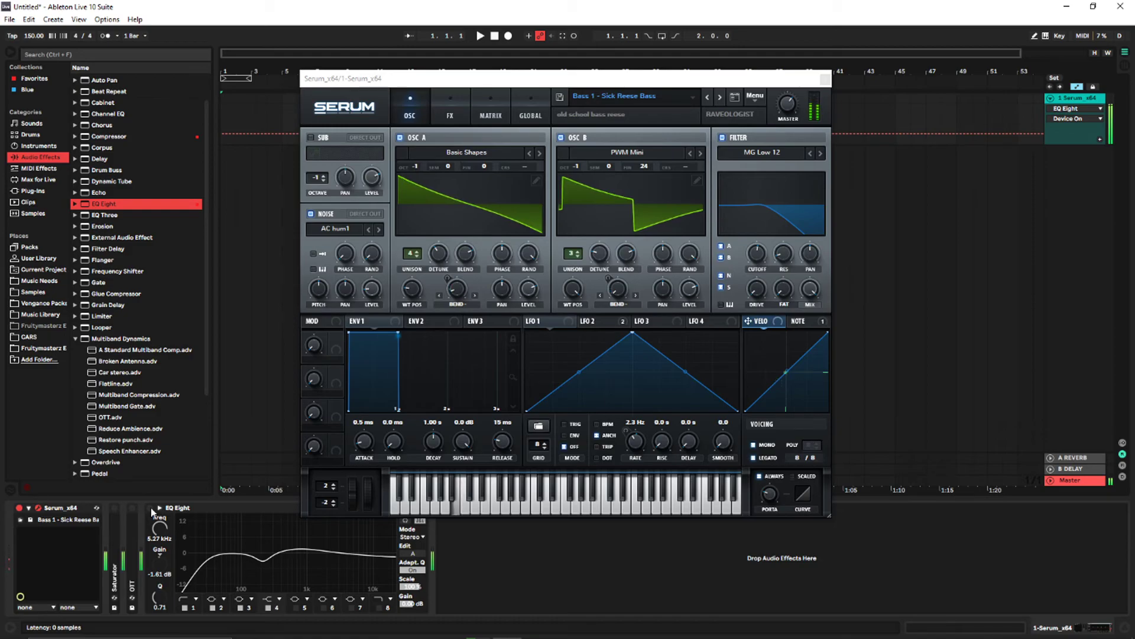
{"action": "left_click", "coordinate": [596, 321]}
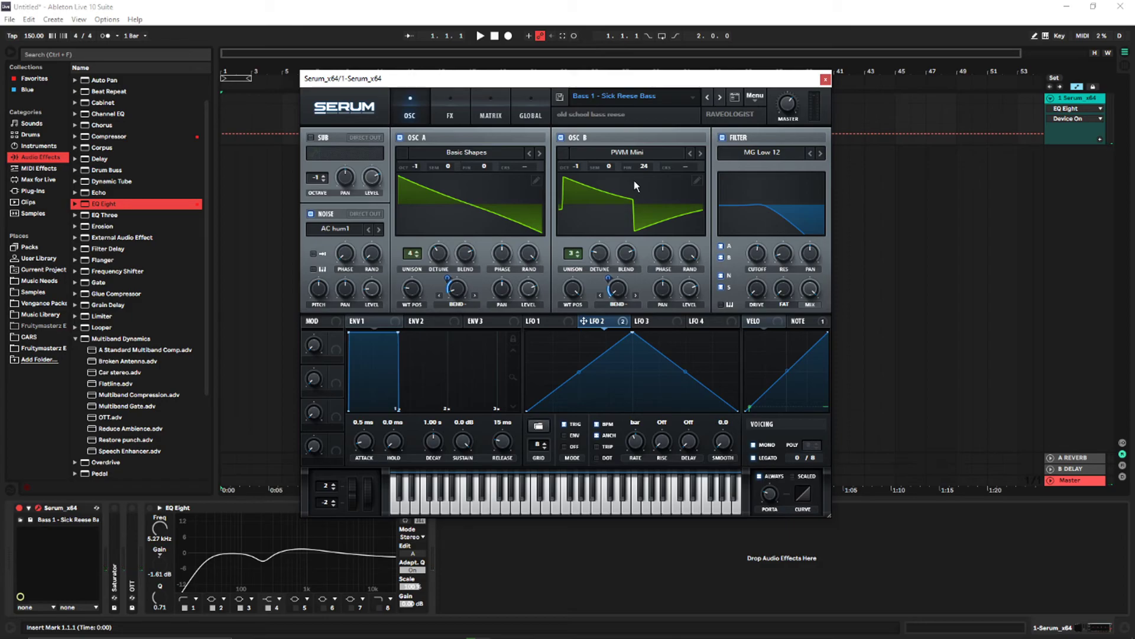
{"action": "left_click", "coordinate": [438, 109]}
{"action": "left_click", "coordinate": [410, 111]}
Load Fat Reese Bass - Bass 6 from the Raveologist Tearout Bass Pack and re-enable EQ Eight, OTT and Saturator.
{"action": "left_click", "coordinate": [760, 102]}
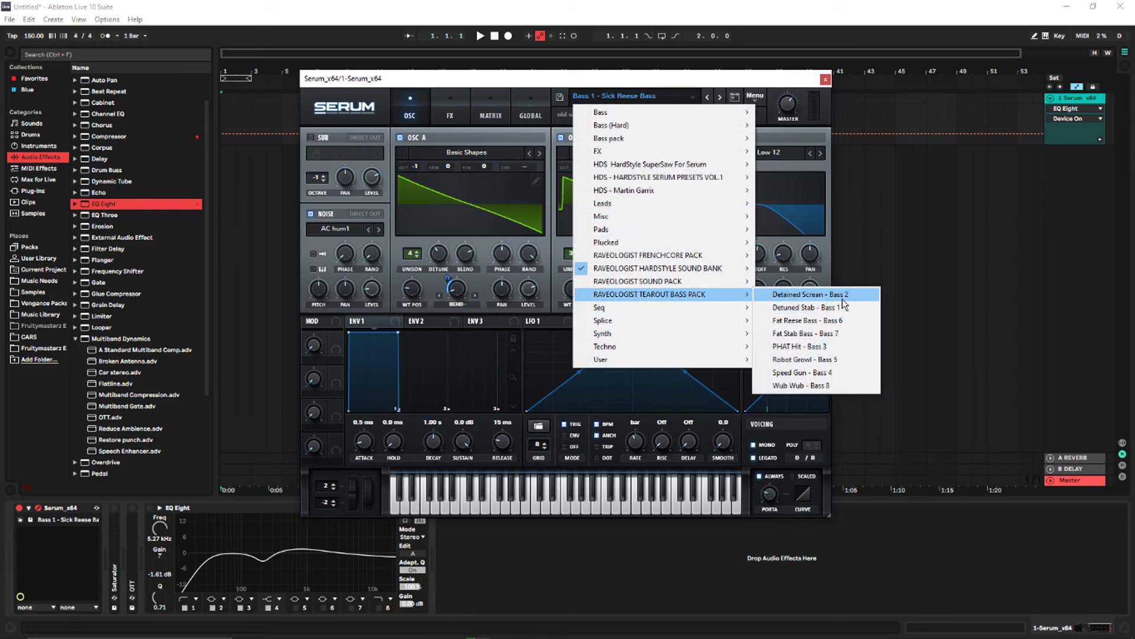
{"action": "left_click", "coordinate": [833, 319]}
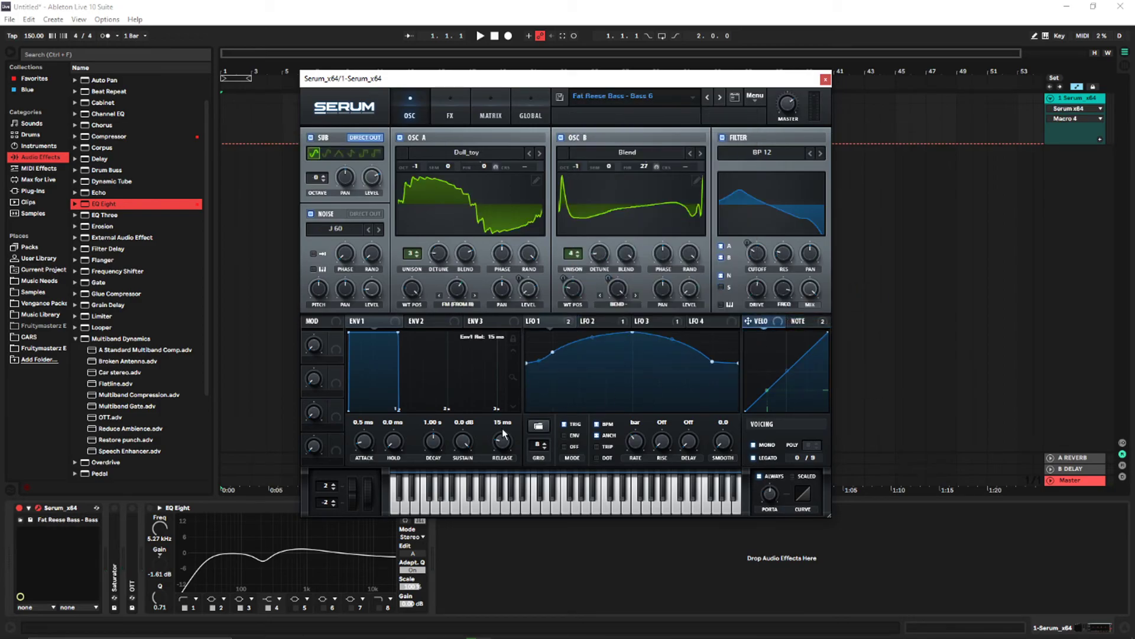
{"action": "left_click", "coordinate": [149, 508]}
{"action": "left_click", "coordinate": [132, 508]}
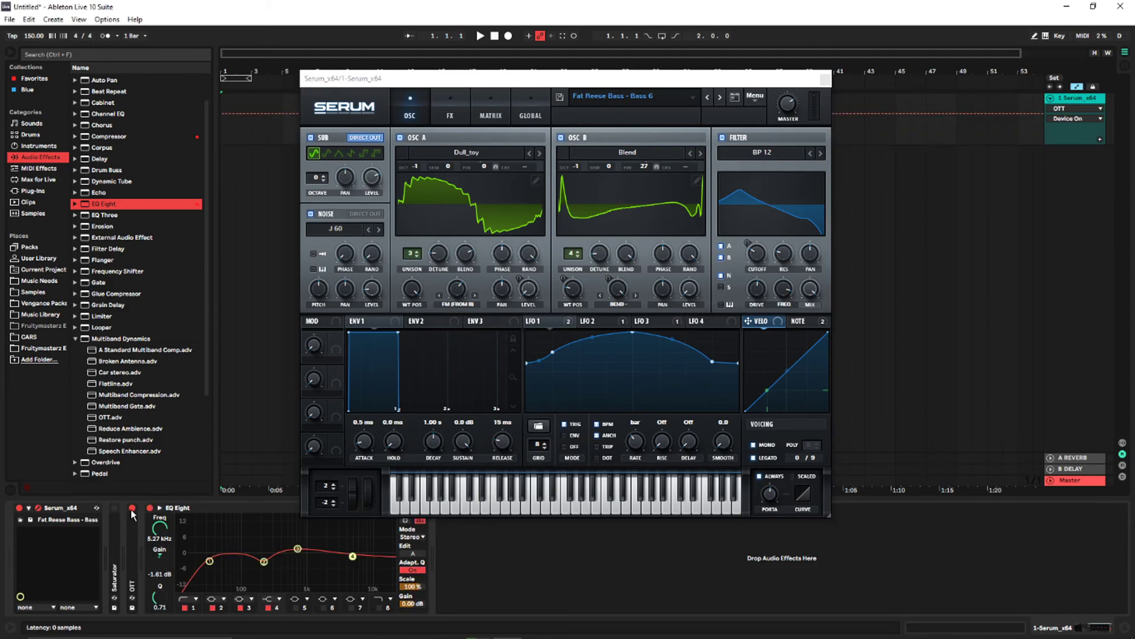
{"action": "left_click", "coordinate": [113, 508]}
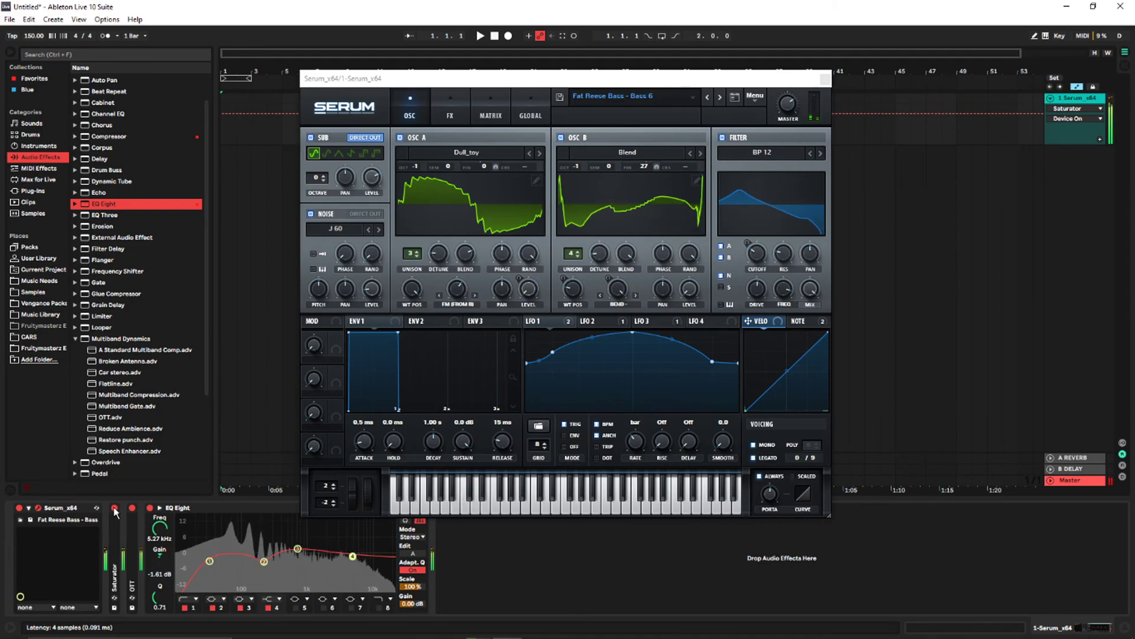
Adjust Serum's master volume, dismiss the preset list without loading anything, and close the synth window.
{"action": "left_click", "coordinate": [770, 118]}
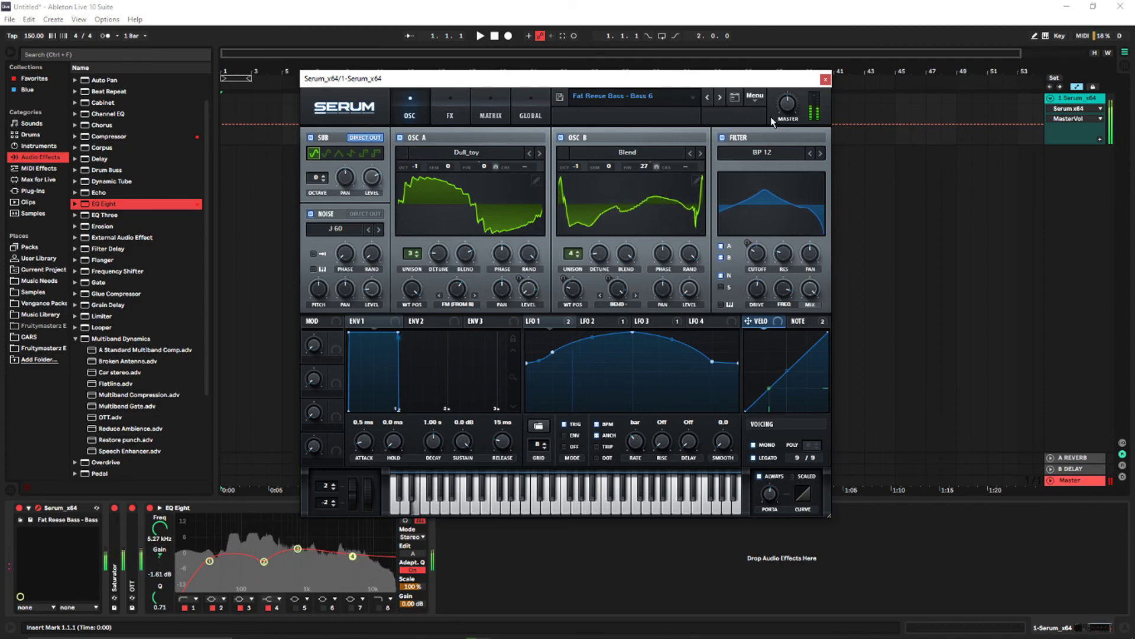
{"action": "left_click", "coordinate": [643, 99]}
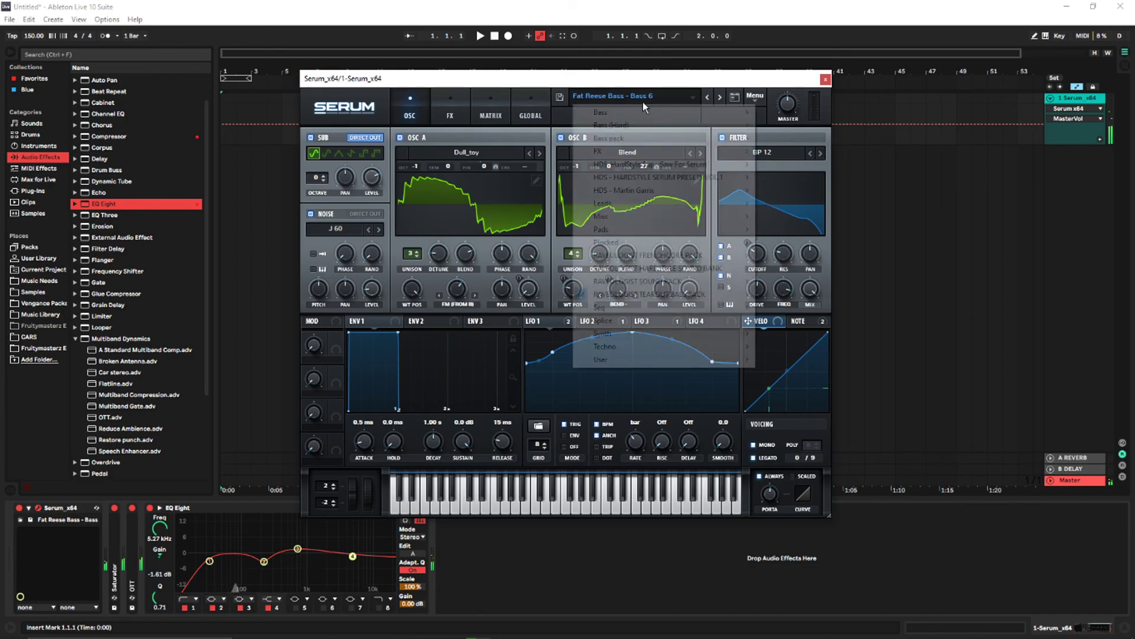
{"action": "left_click", "coordinate": [824, 80]}
{"action": "left_click", "coordinate": [825, 79]}
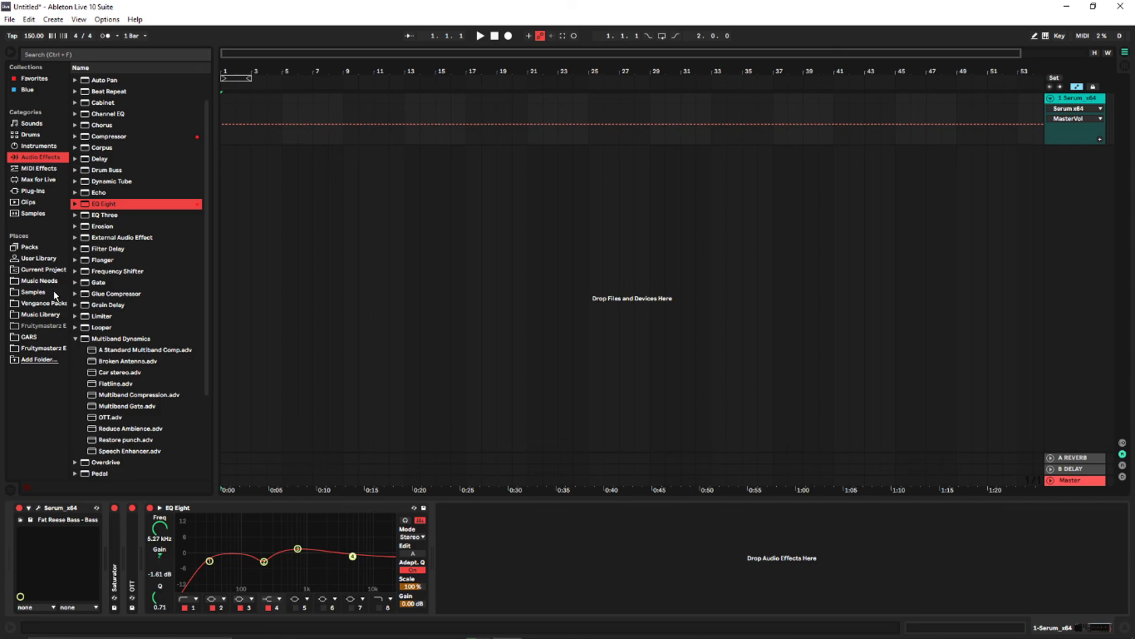
{"action": "left_click", "coordinate": [401, 330]}
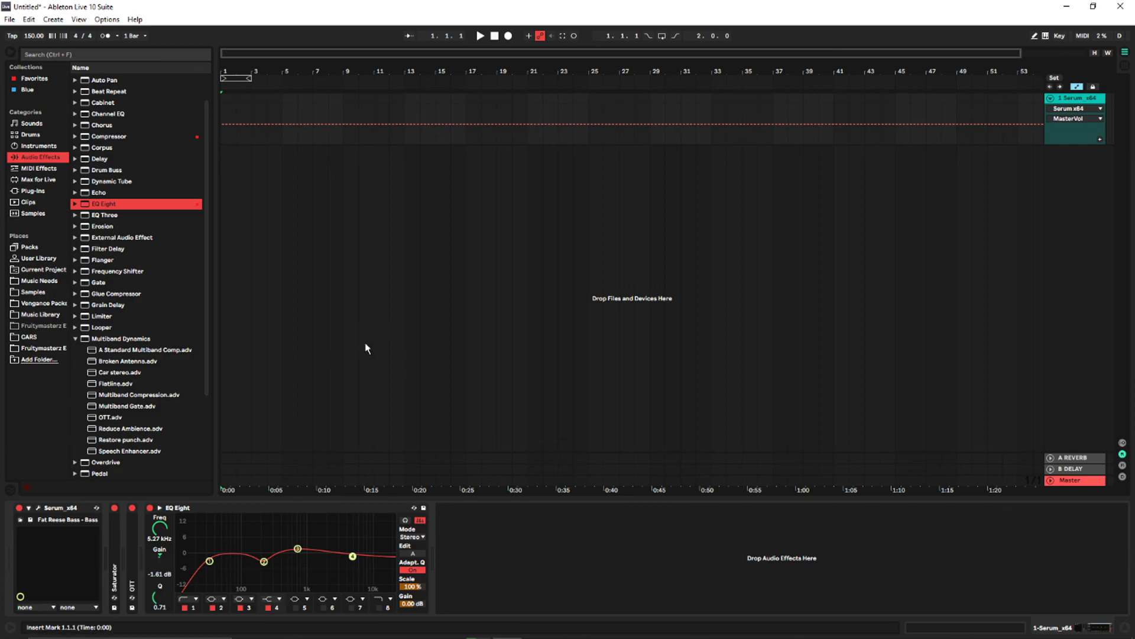